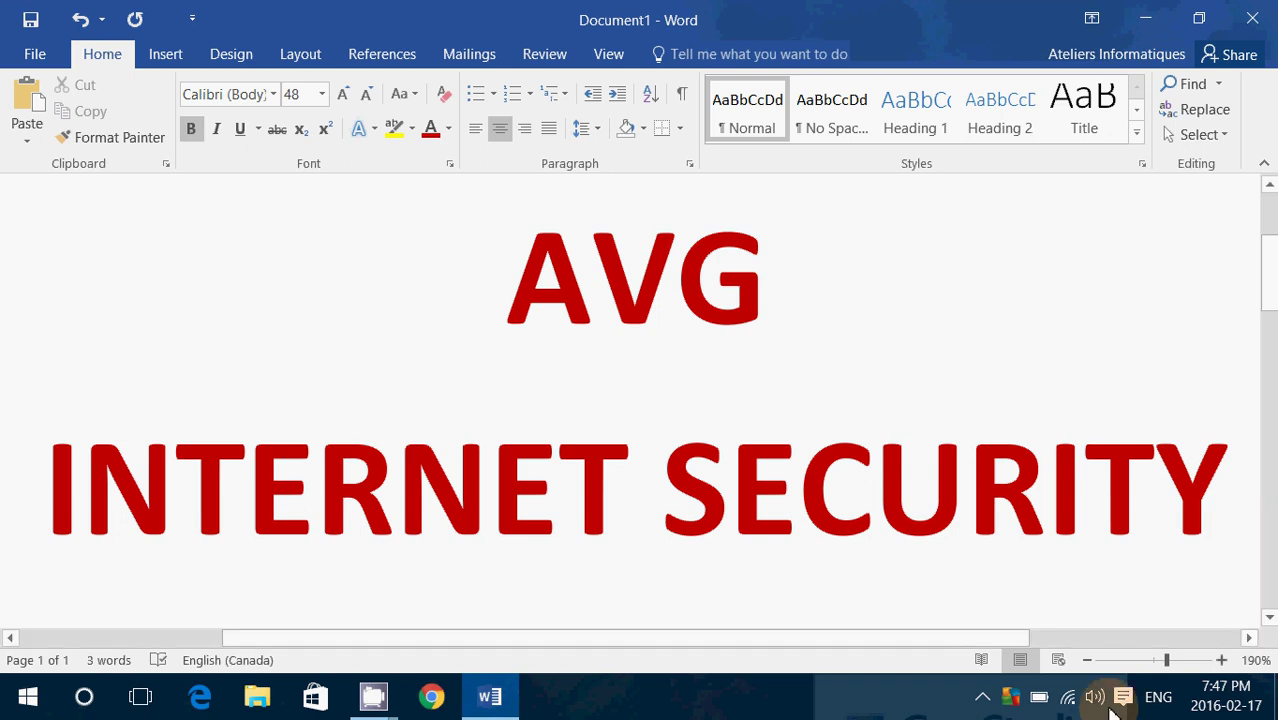
Step: Open the AVG Internet Security main window and move it slightly lower on the desktop
{"action": "double_click", "coordinate": [1013, 695]}
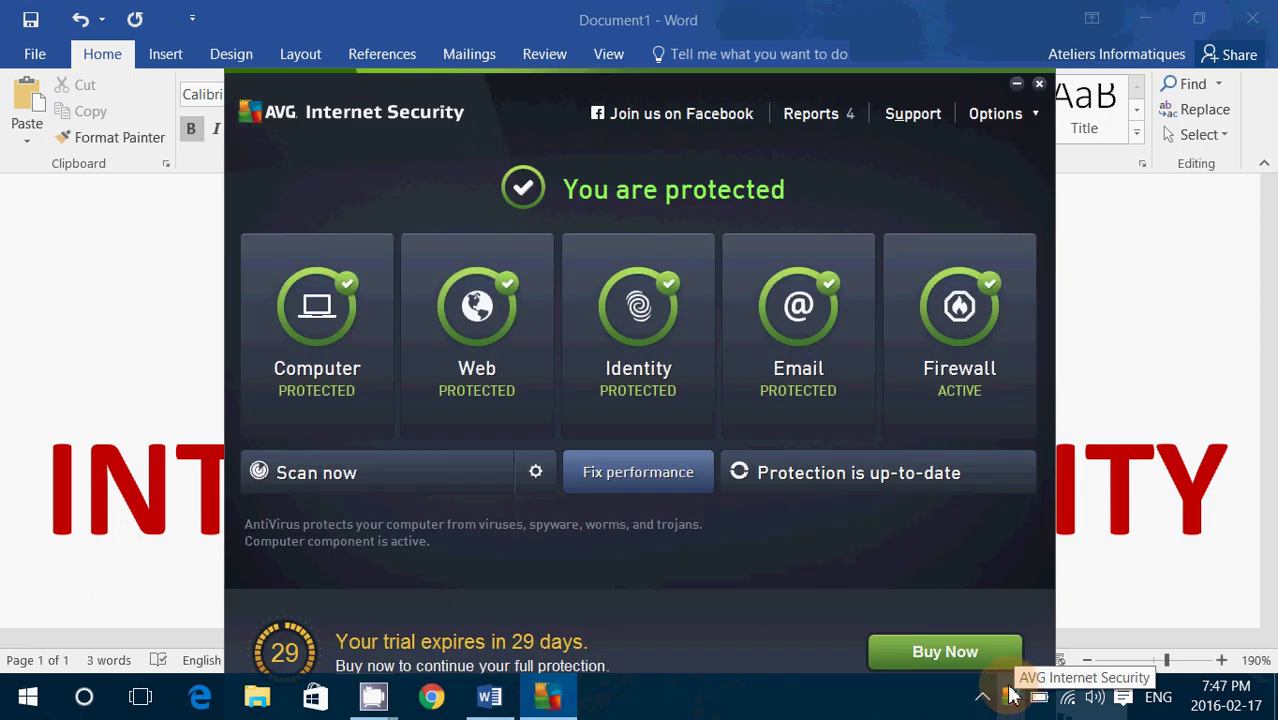
{"action": "left_click_drag", "start_coordinate": [574, 102], "coordinate": [566, 155]}
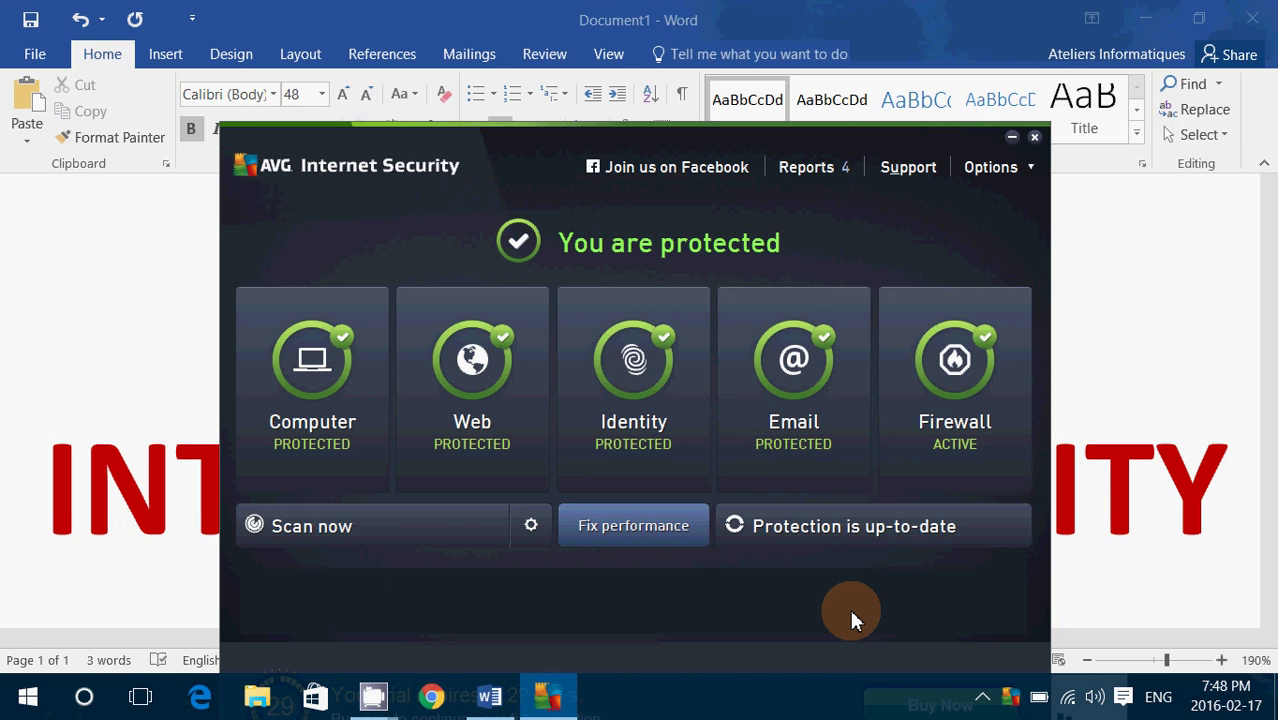
Step: Examine the running processes in Task Manager sorted by CPU and by memory usage, and close it
{"action": "right_click", "coordinate": [726, 706]}
{"action": "left_click", "coordinate": [803, 585]}
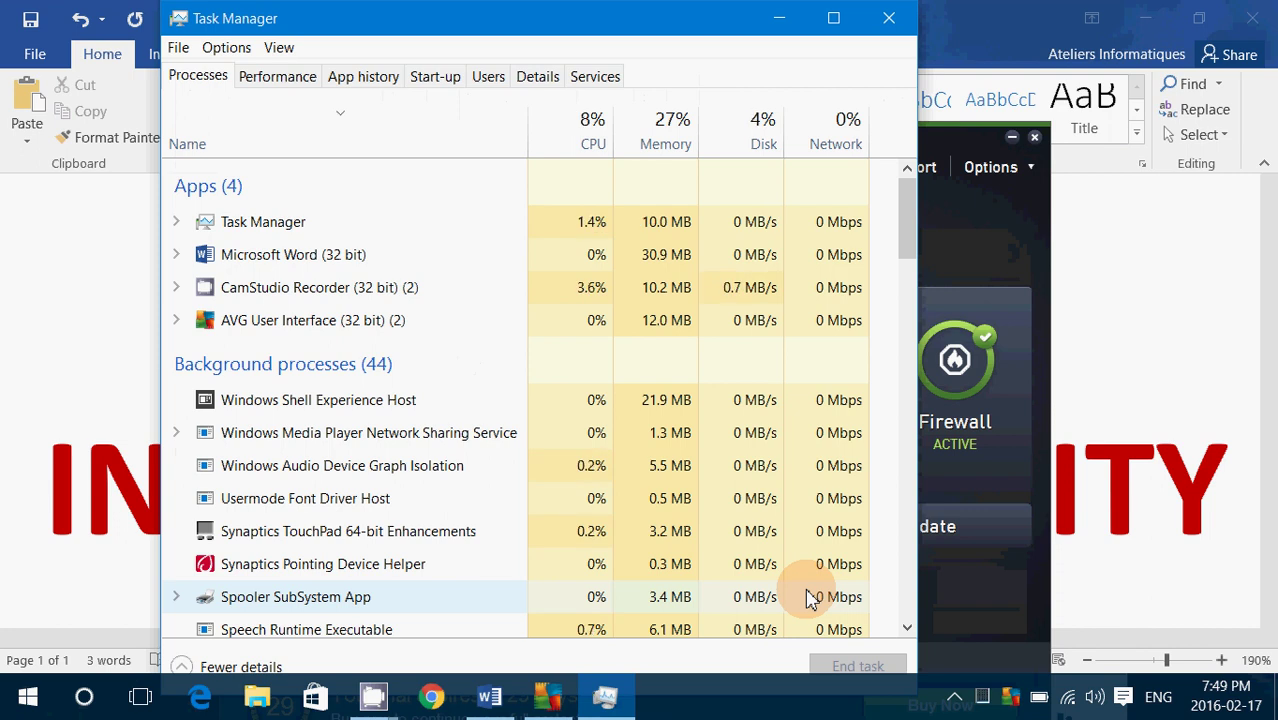
{"action": "left_click", "coordinate": [590, 136]}
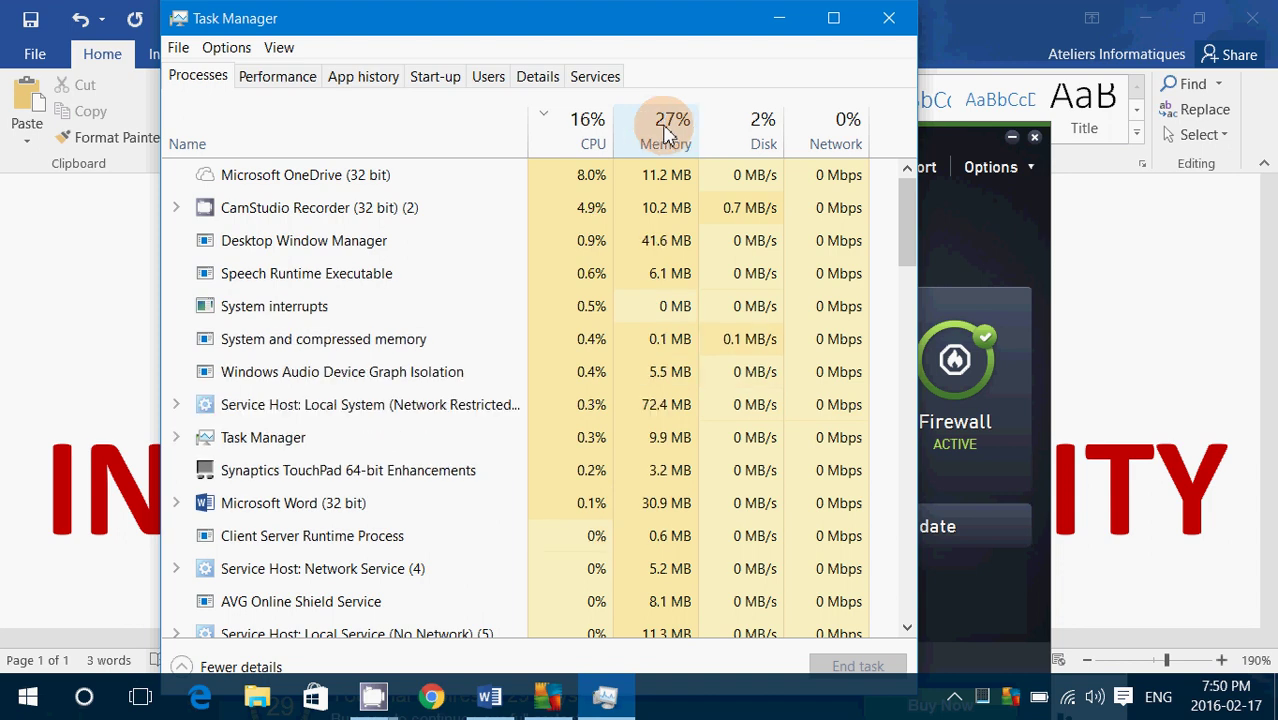
{"action": "left_click", "coordinate": [662, 132]}
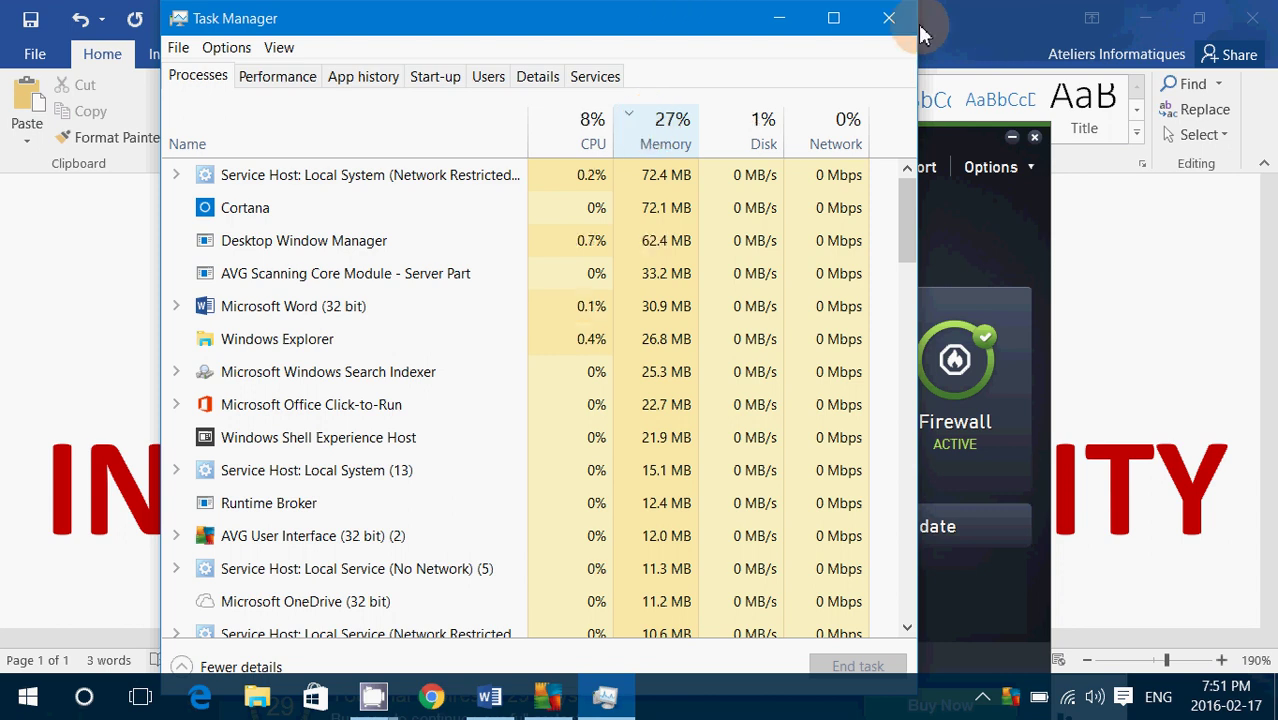
{"action": "left_click", "coordinate": [876, 19]}
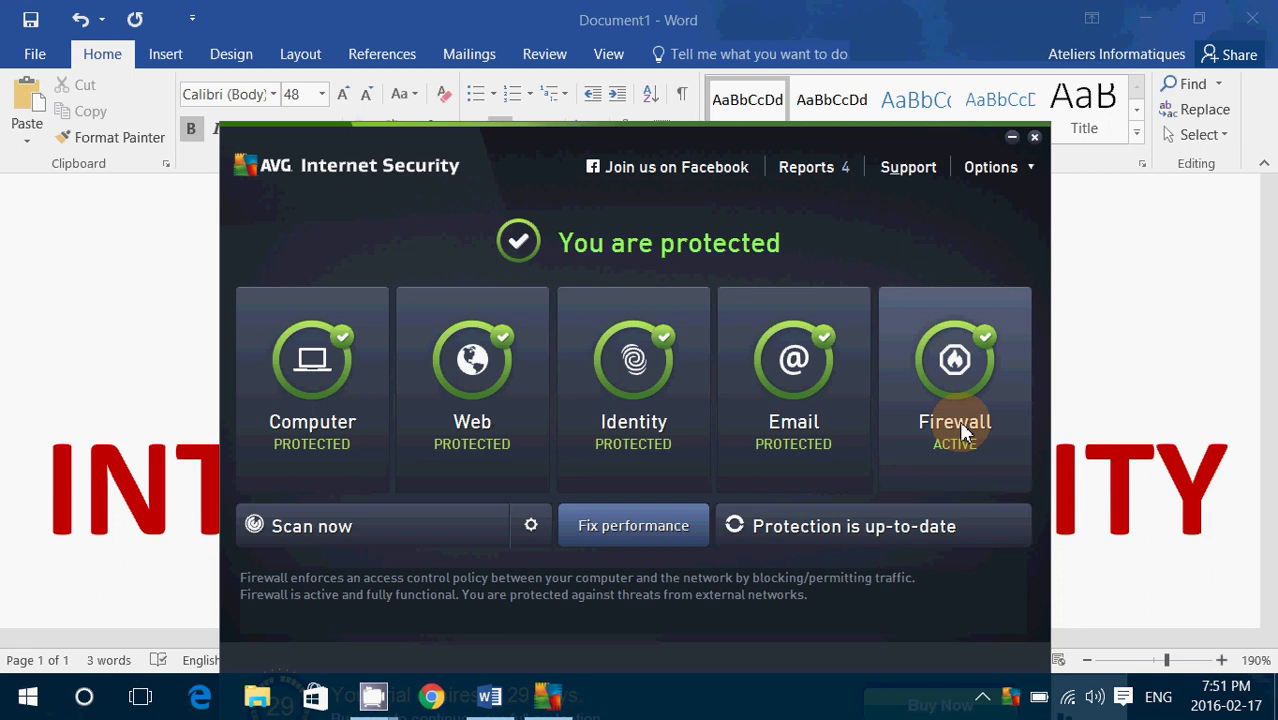
{"action": "left_click", "coordinate": [1020, 174]}
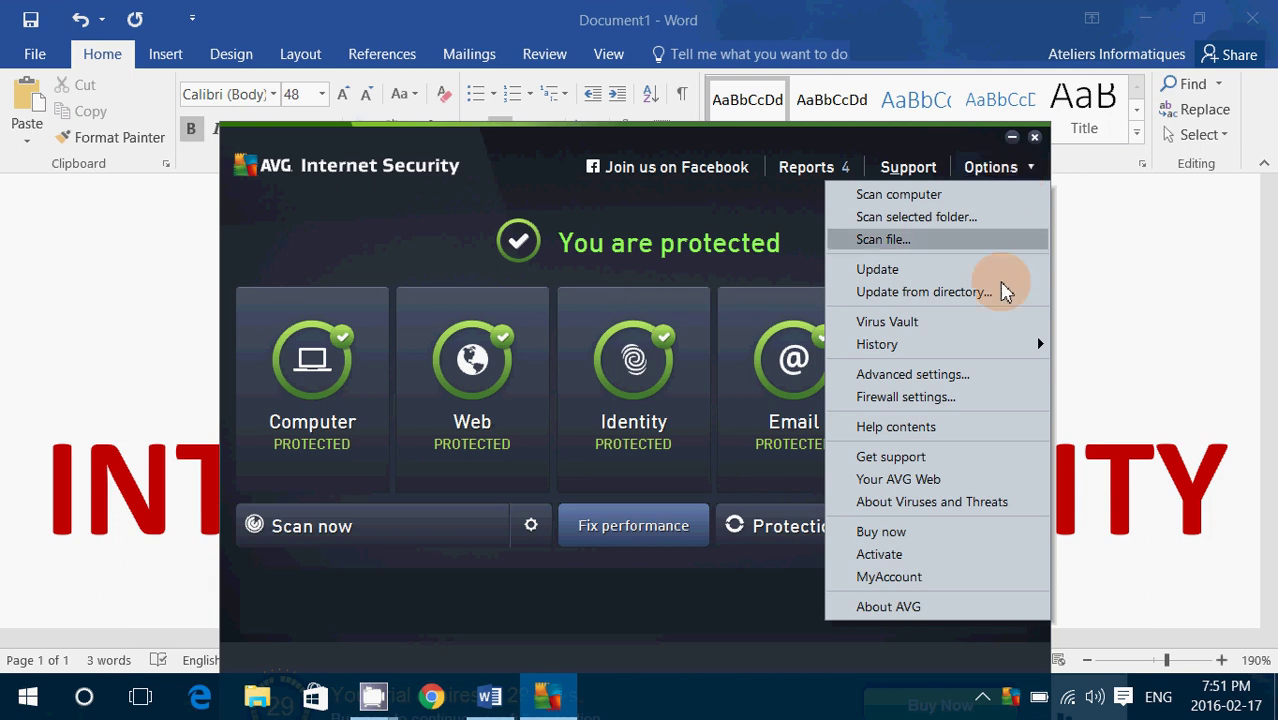
{"action": "left_click", "coordinate": [747, 622]}
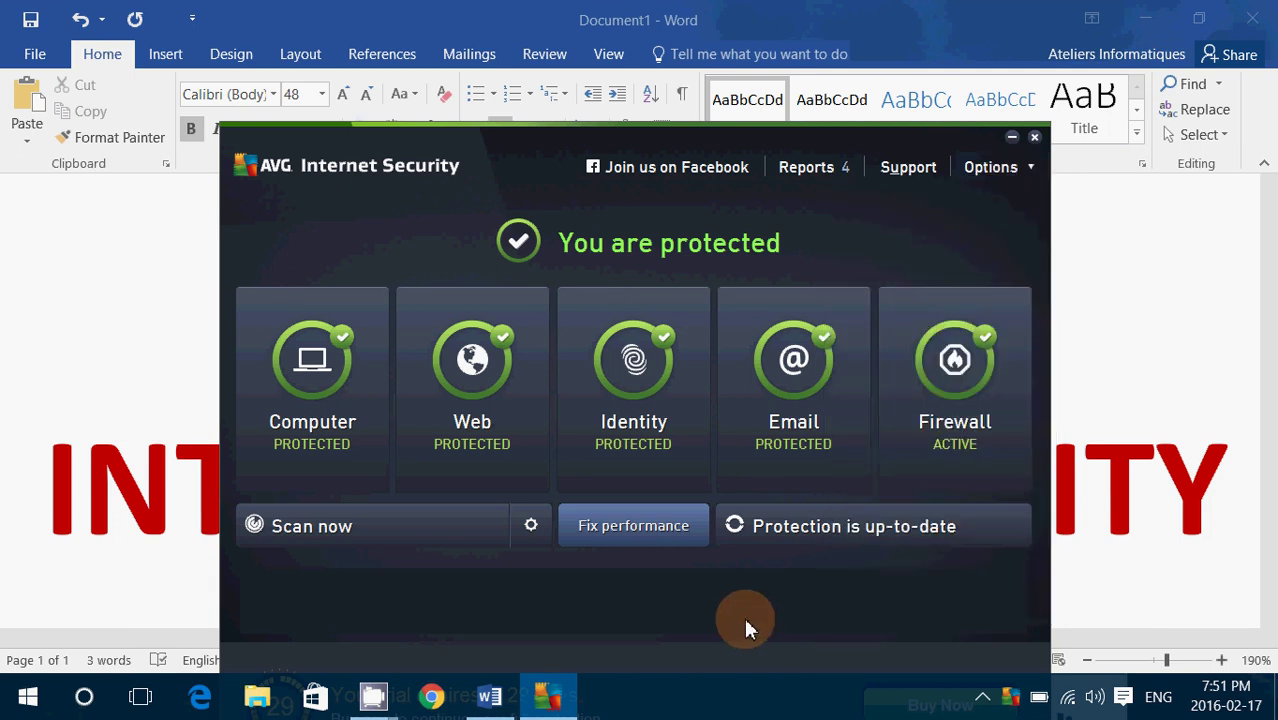
{"action": "right_click", "coordinate": [1010, 697]}
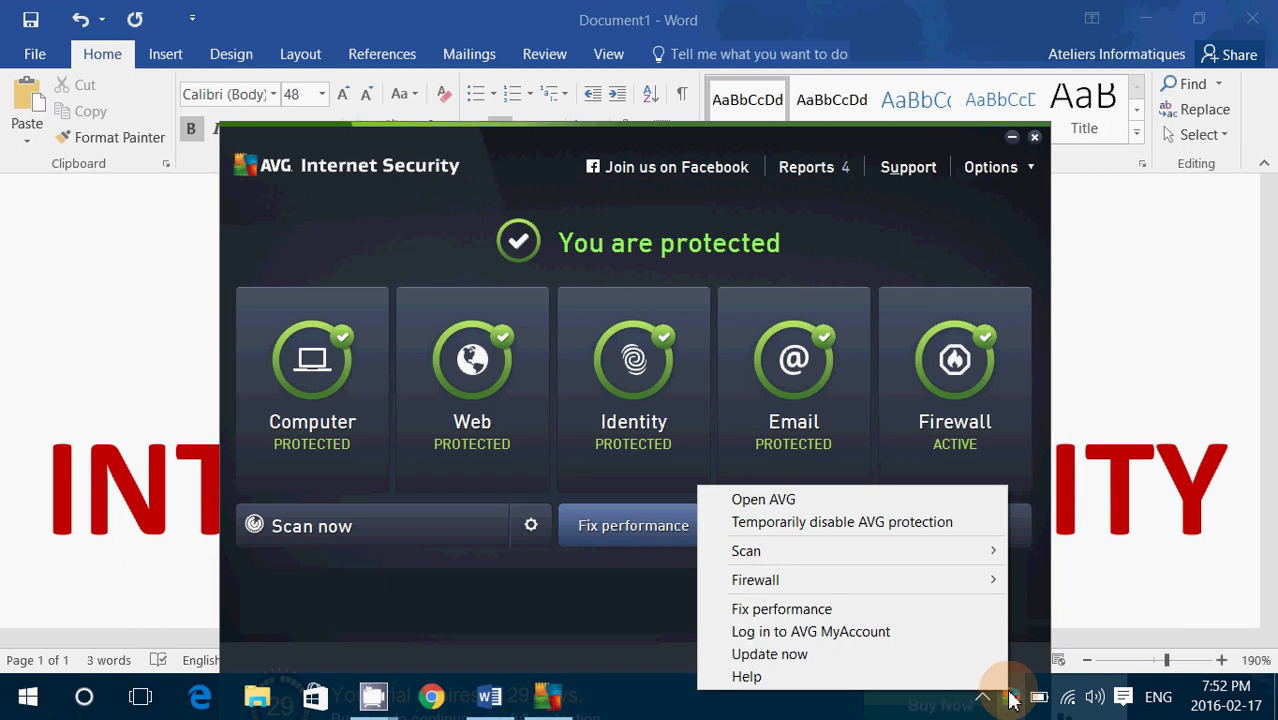
{"action": "left_click", "coordinate": [607, 661]}
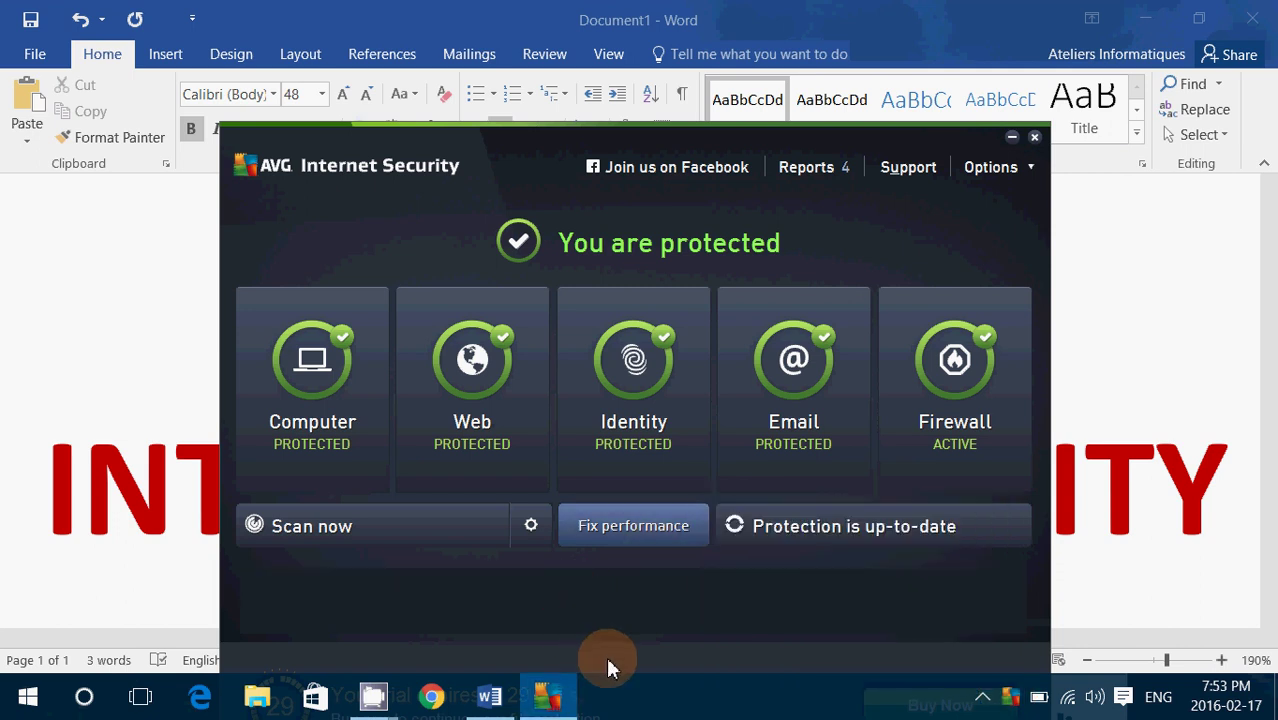
Step: Check the start-up impact of the expanded AVG Ui (Re)Starter entry in Task Manager, and close it
{"action": "right_click", "coordinate": [696, 702]}
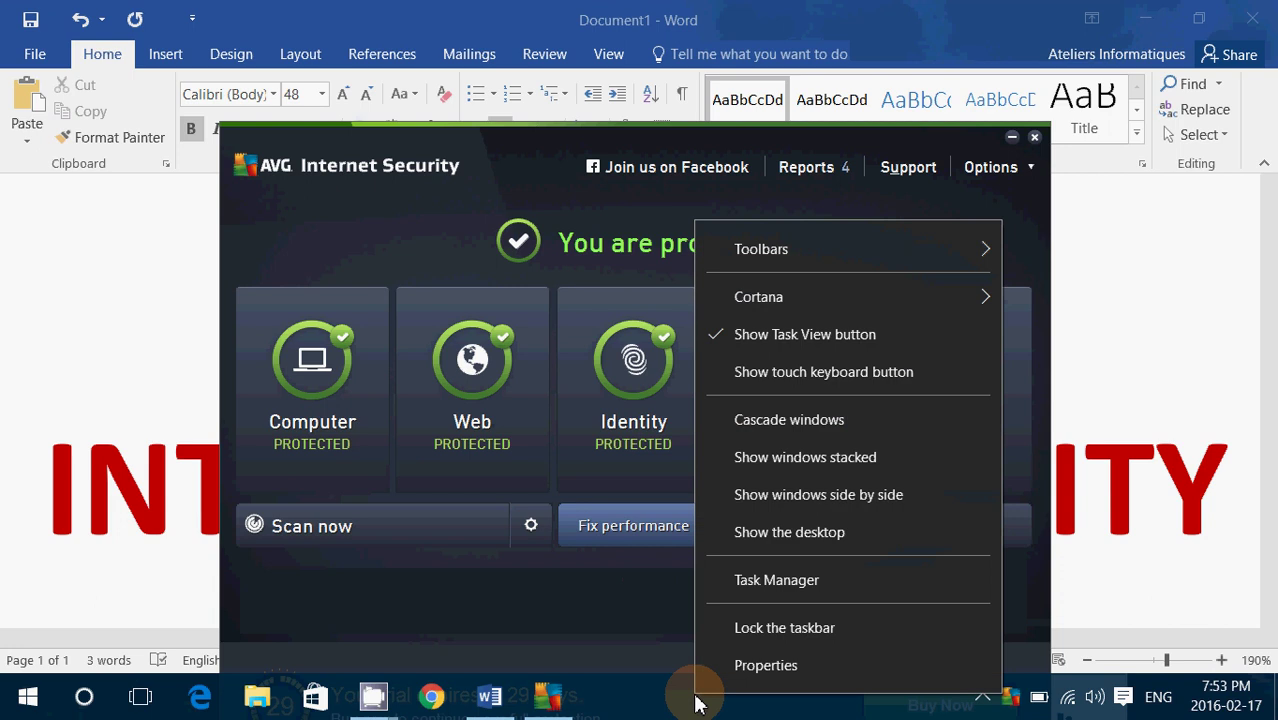
{"action": "left_click", "coordinate": [769, 578]}
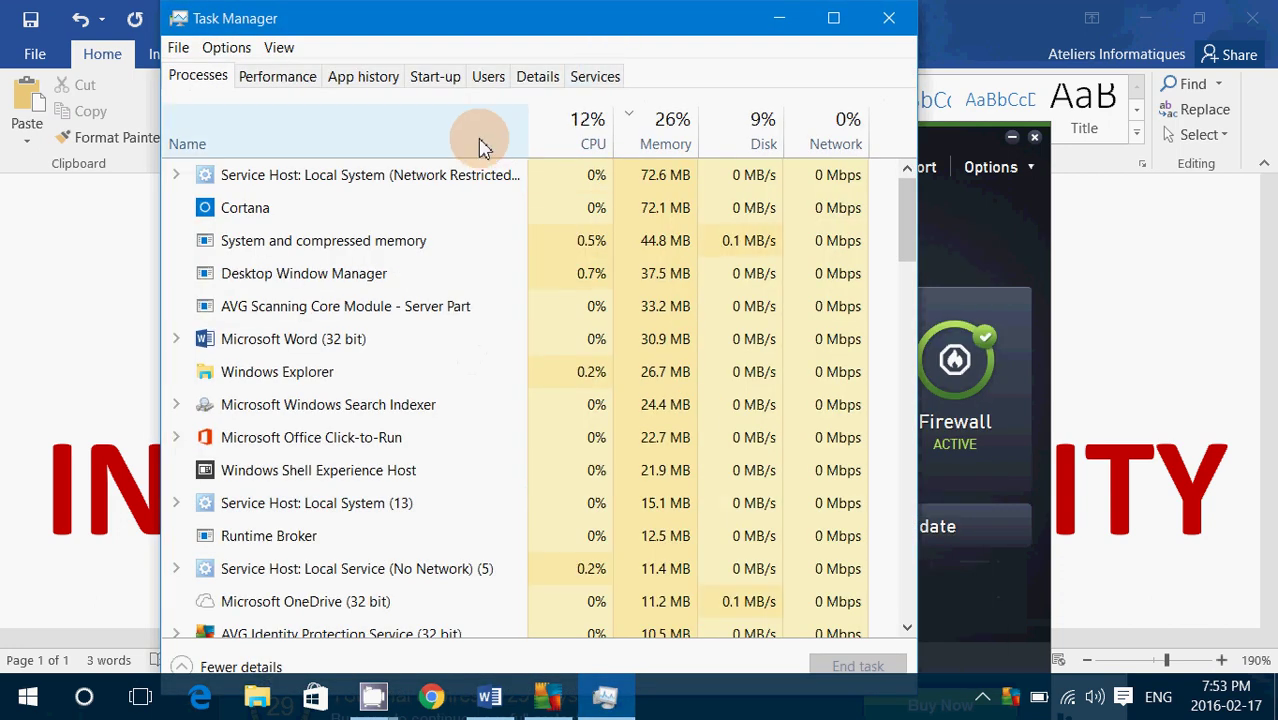
{"action": "left_click", "coordinate": [437, 84]}
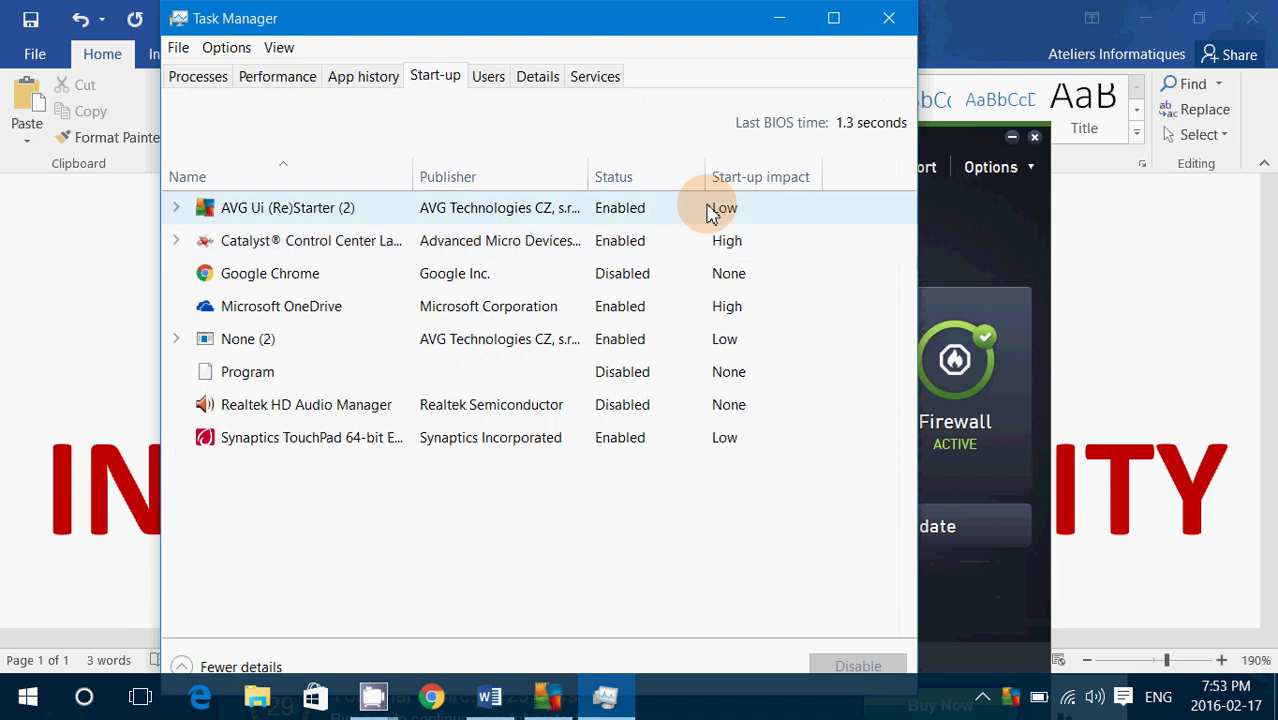
{"action": "left_click", "coordinate": [176, 210]}
{"action": "left_click", "coordinate": [715, 264]}
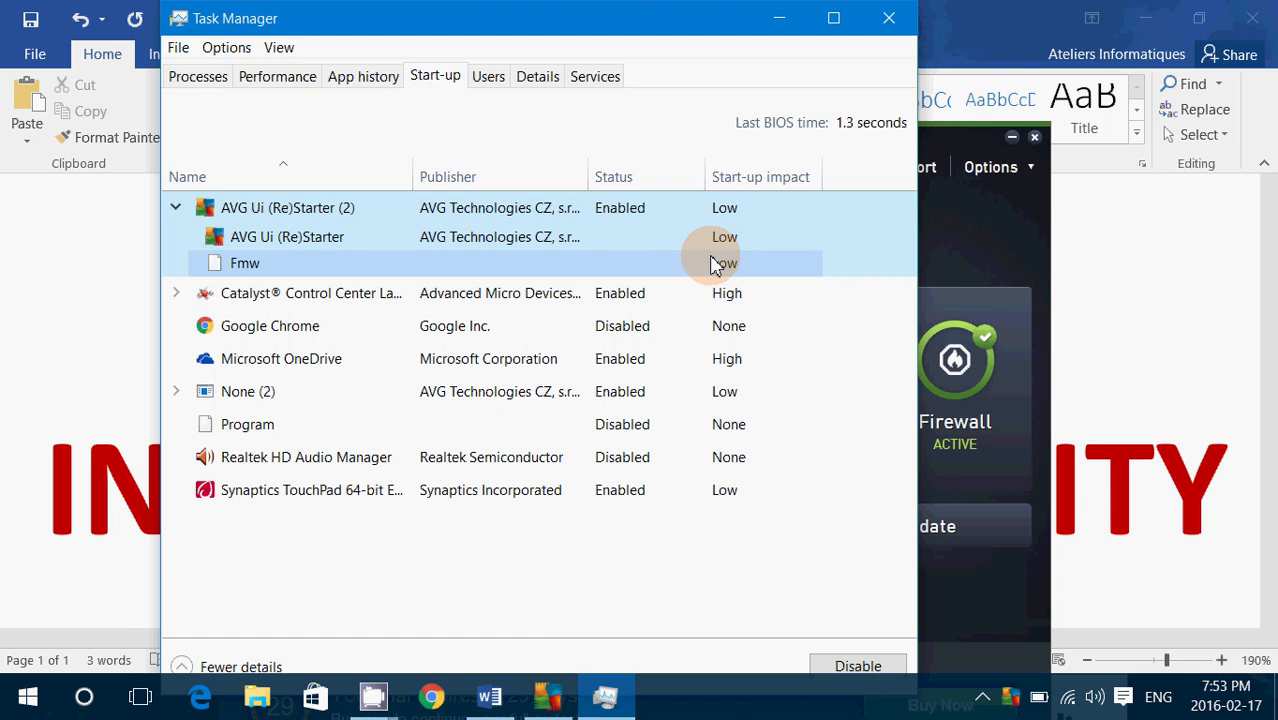
{"action": "left_click", "coordinate": [887, 20]}
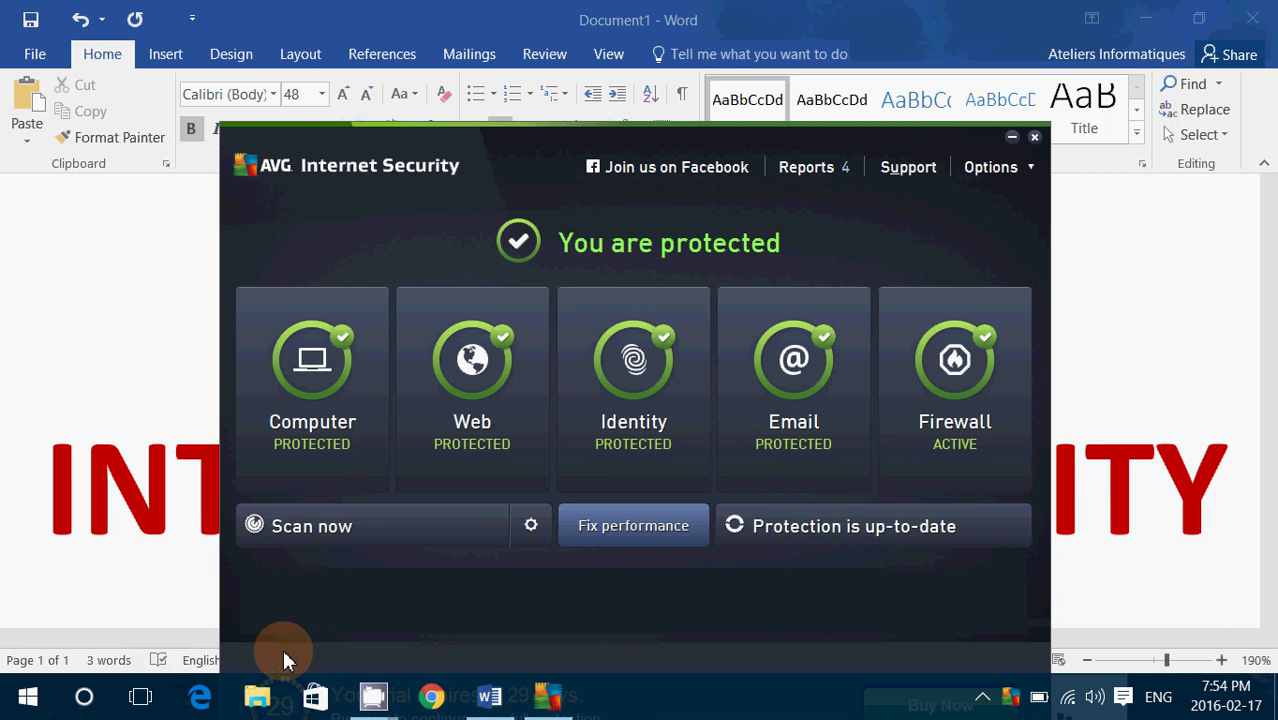
Step: Switch to Chrome, look through its installed extensions for AVG add-ons, and close the extensions page
{"action": "left_click", "coordinate": [428, 698]}
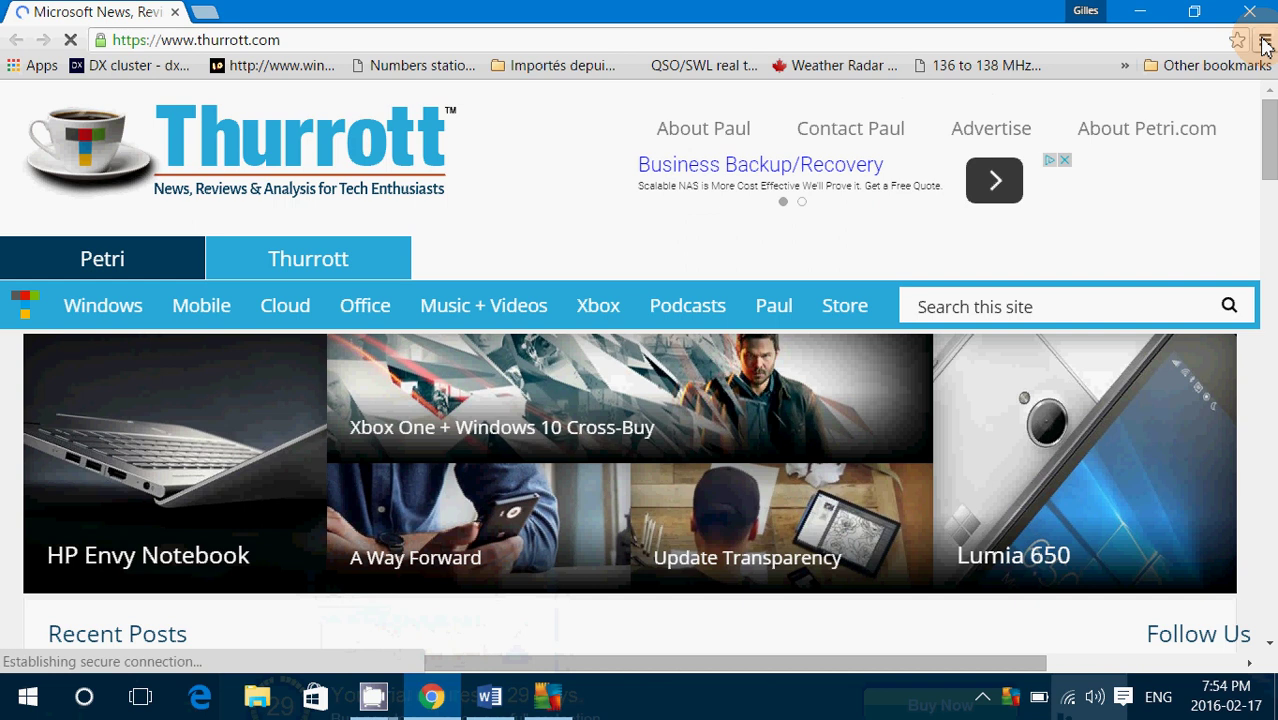
{"action": "left_click", "coordinate": [1265, 42]}
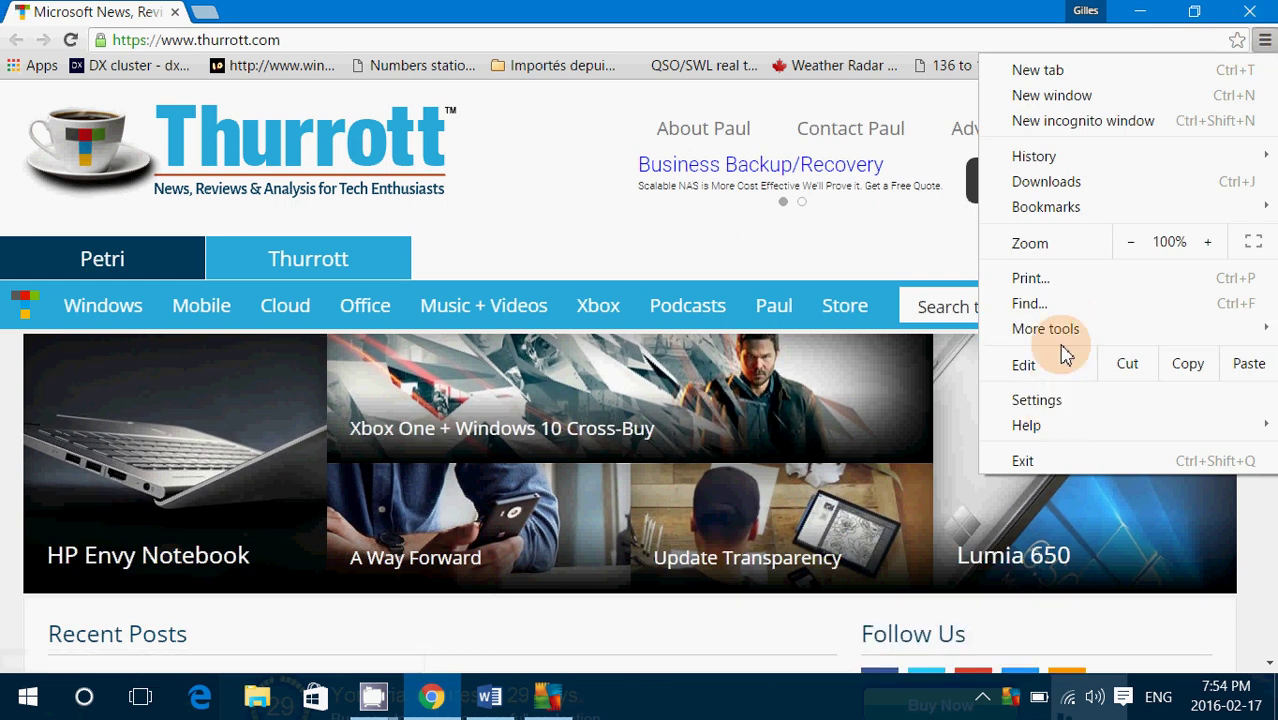
{"action": "left_click", "coordinate": [1055, 402]}
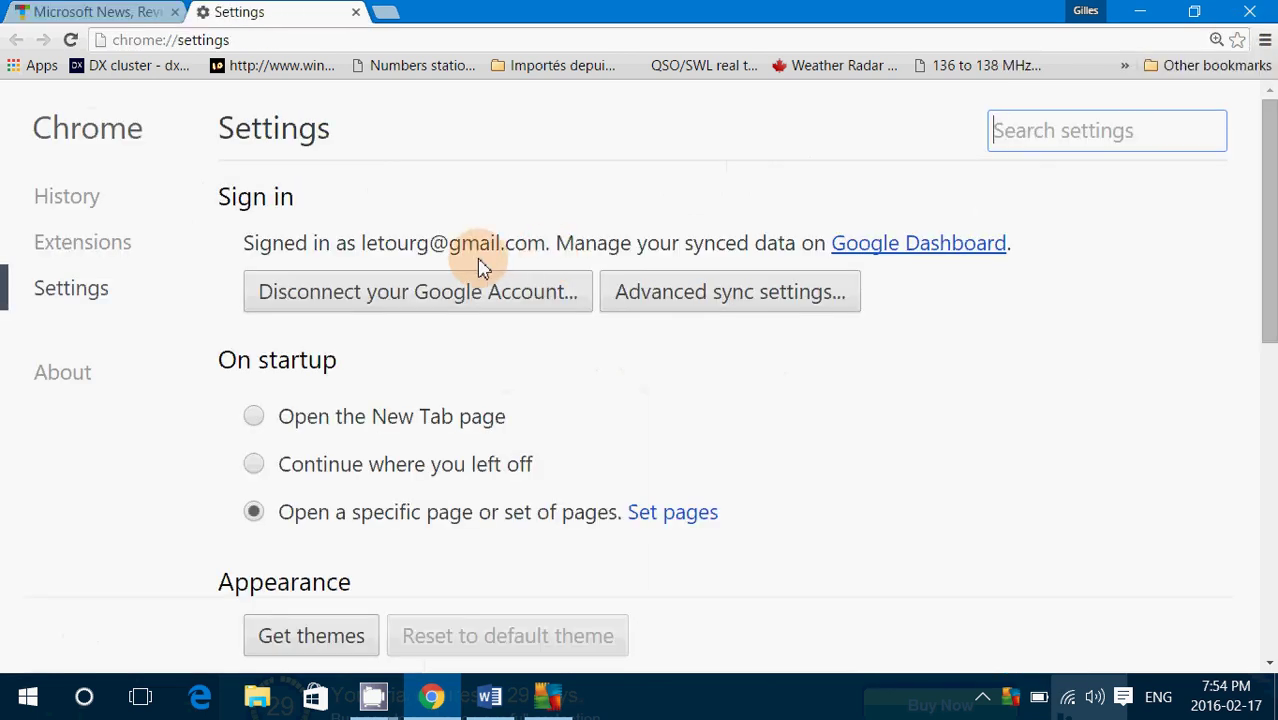
{"action": "left_click", "coordinate": [94, 260]}
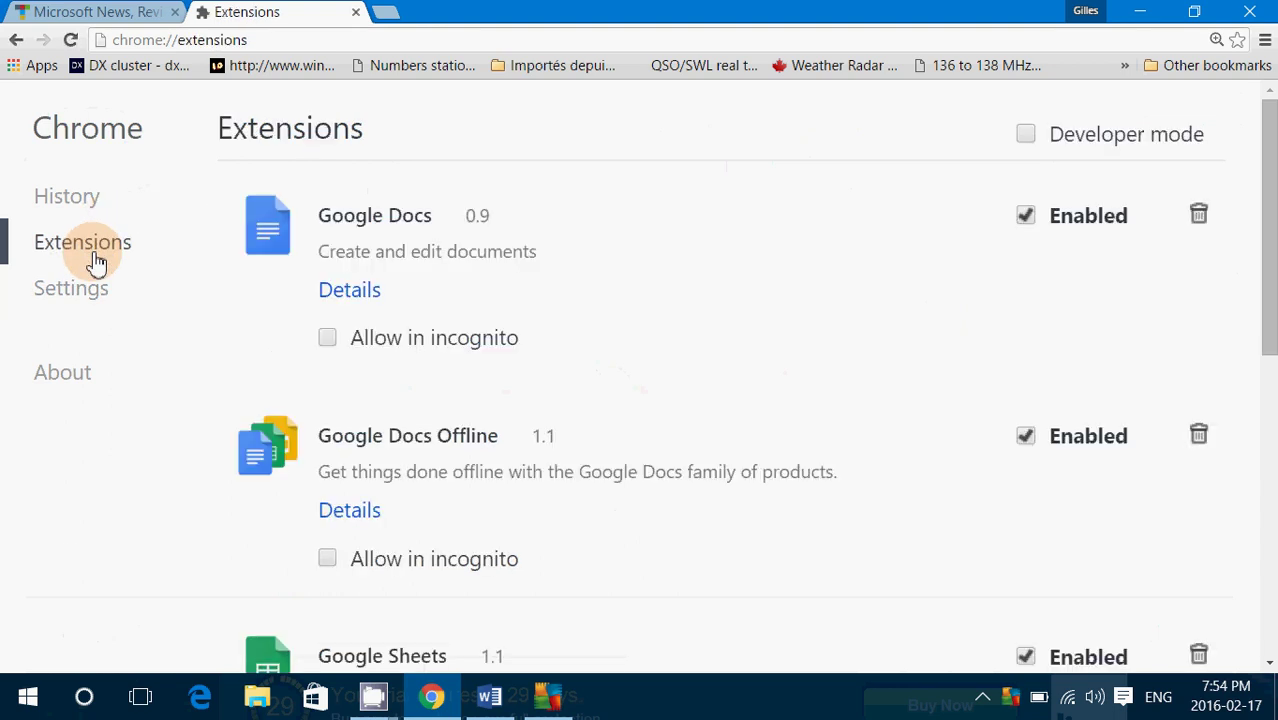
{"action": "scroll", "coordinate": [613, 371], "scroll_direction": "down", "scroll_amount": 7}
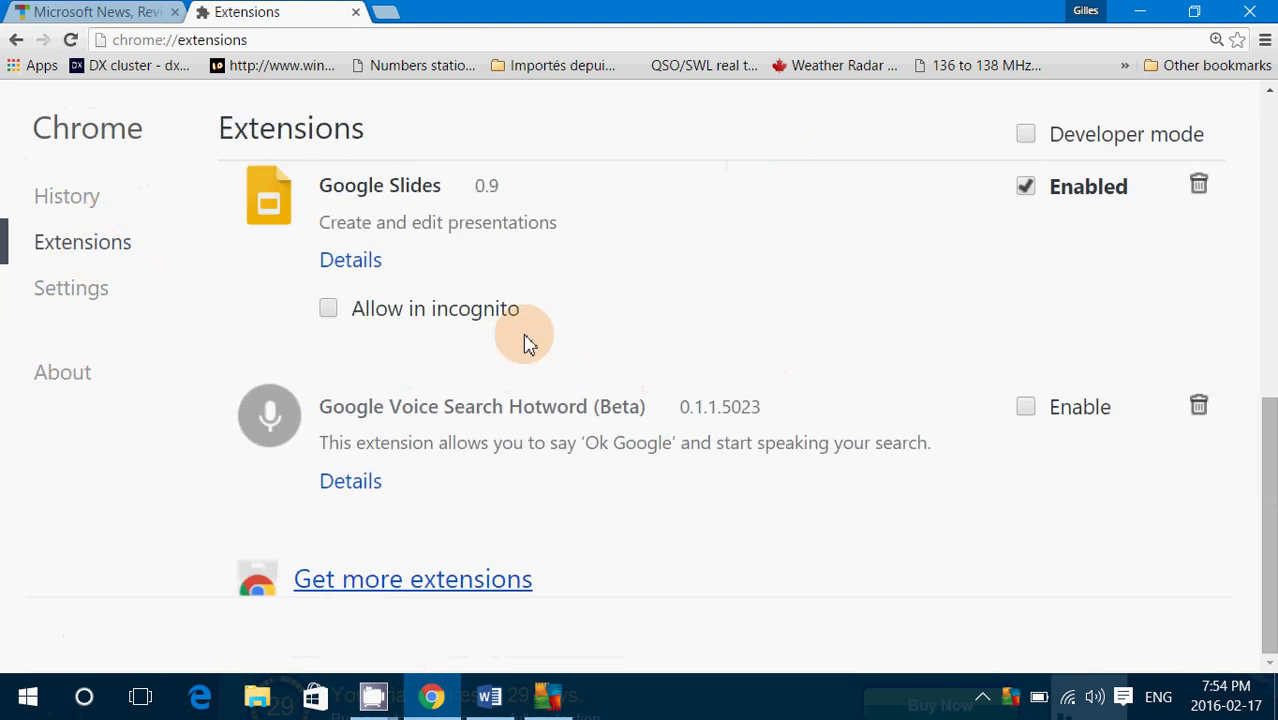
{"action": "left_click", "coordinate": [356, 12]}
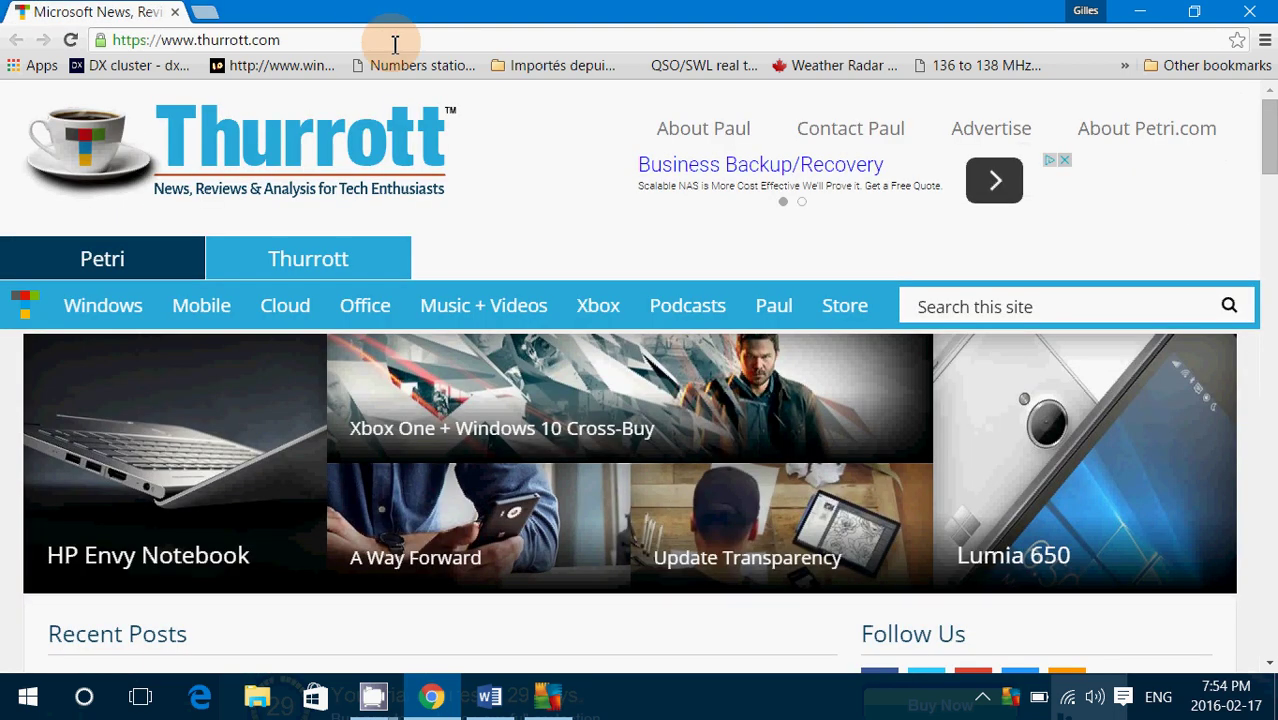
Step: Go to google.ca, search for "space", and look through the results for link safety ratings
{"action": "left_click", "coordinate": [395, 44]}
{"action": "type", "text": "g"}
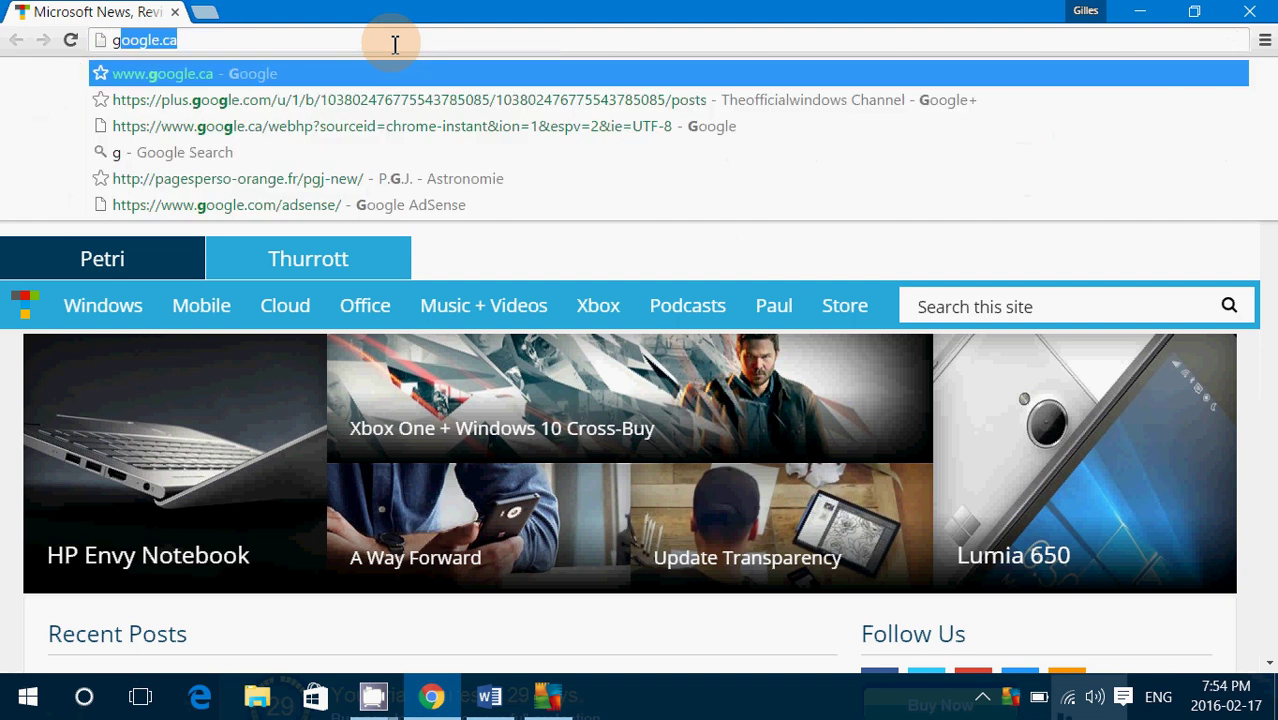
{"action": "key", "text": "Return"}
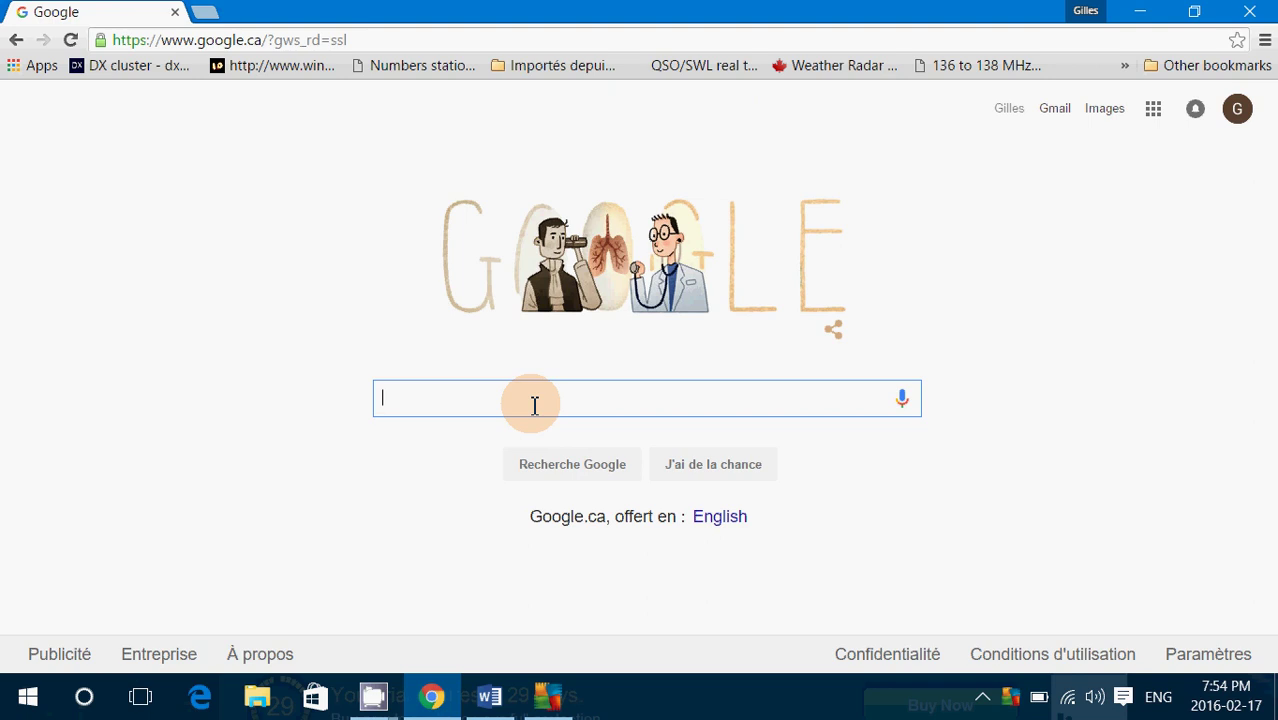
{"action": "type", "text": "sapce"}
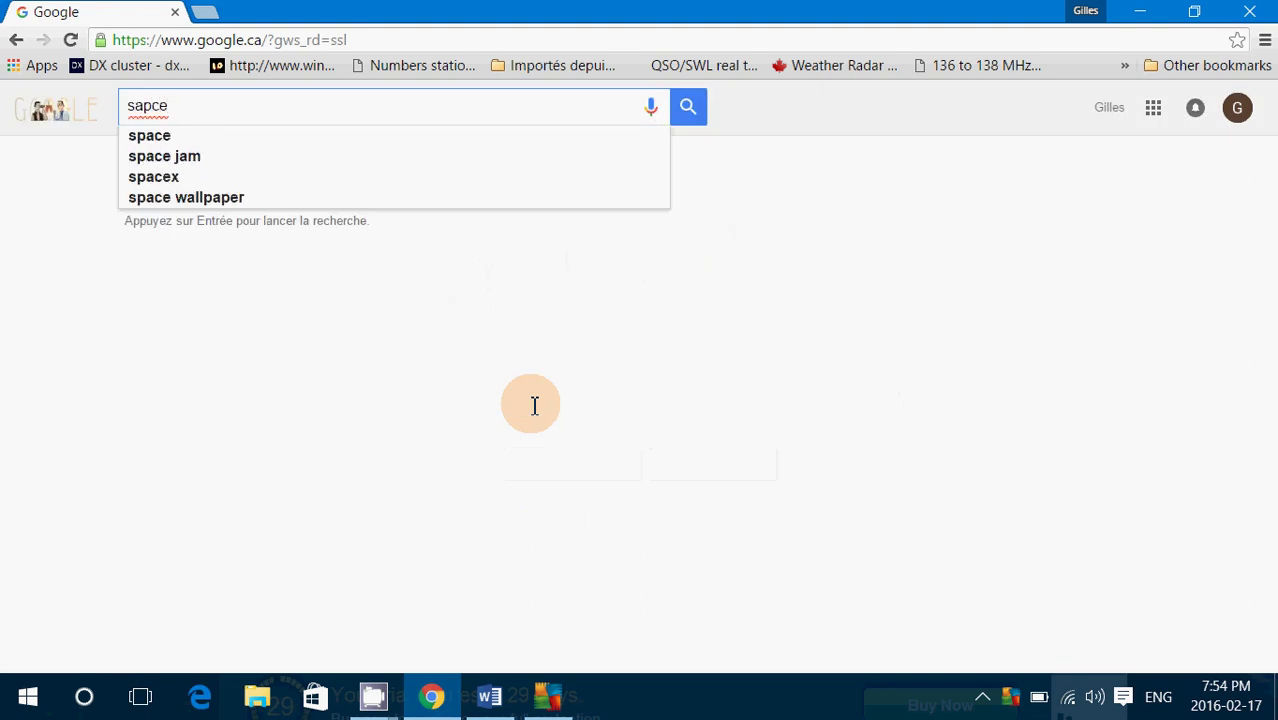
{"action": "left_click", "coordinate": [240, 147]}
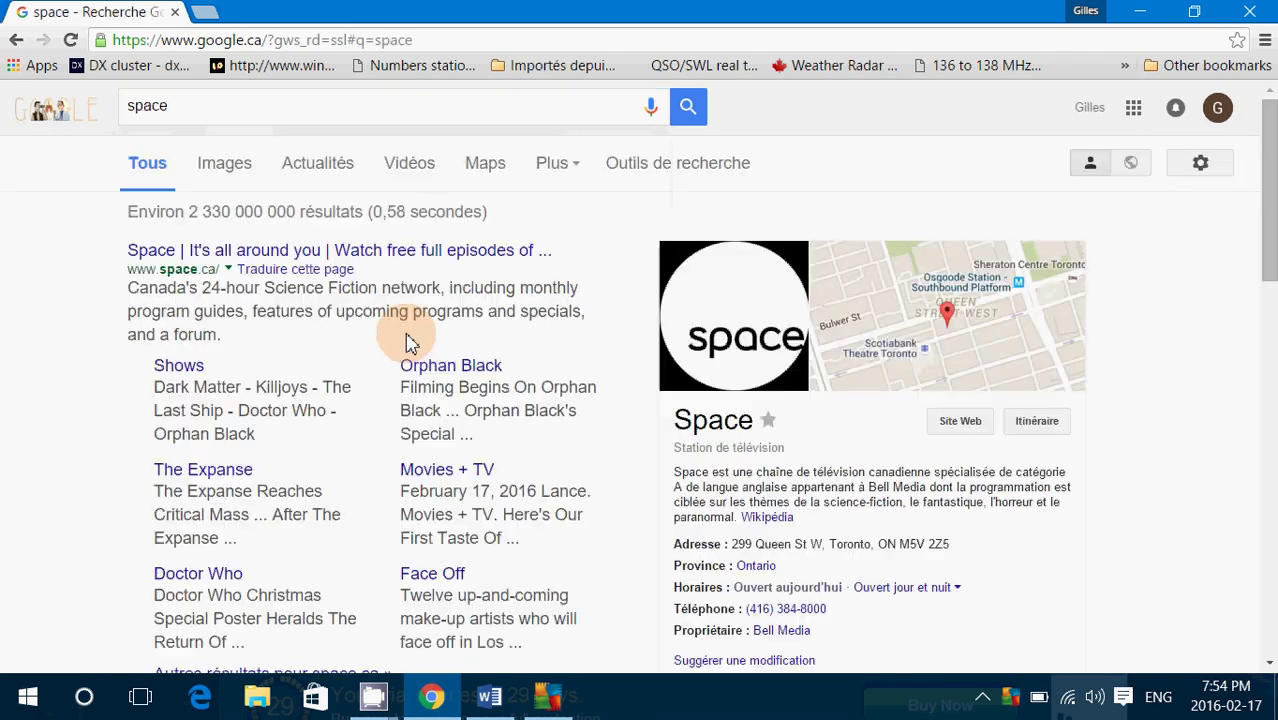
{"action": "scroll", "coordinate": [322, 450], "scroll_direction": "down", "scroll_amount": 10}
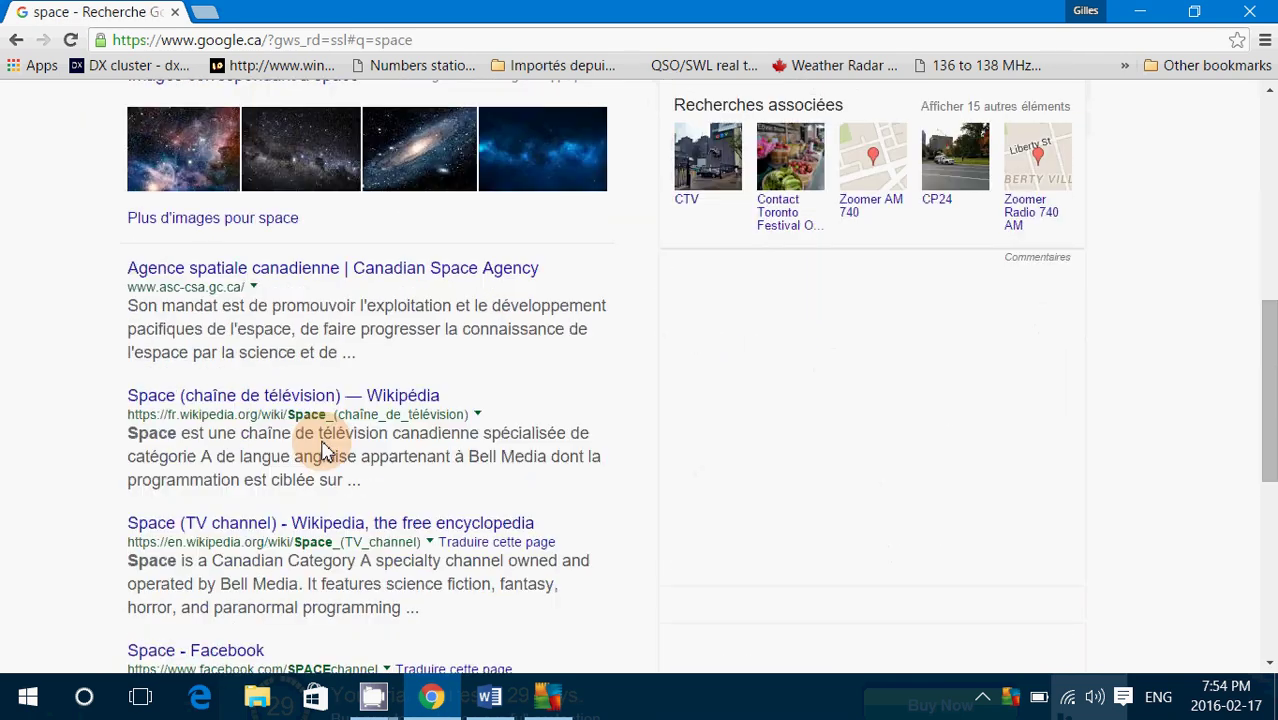
{"action": "scroll", "coordinate": [322, 450], "scroll_direction": "down", "scroll_amount": 3}
{"action": "scroll", "coordinate": [322, 450], "scroll_direction": "up", "scroll_amount": 12}
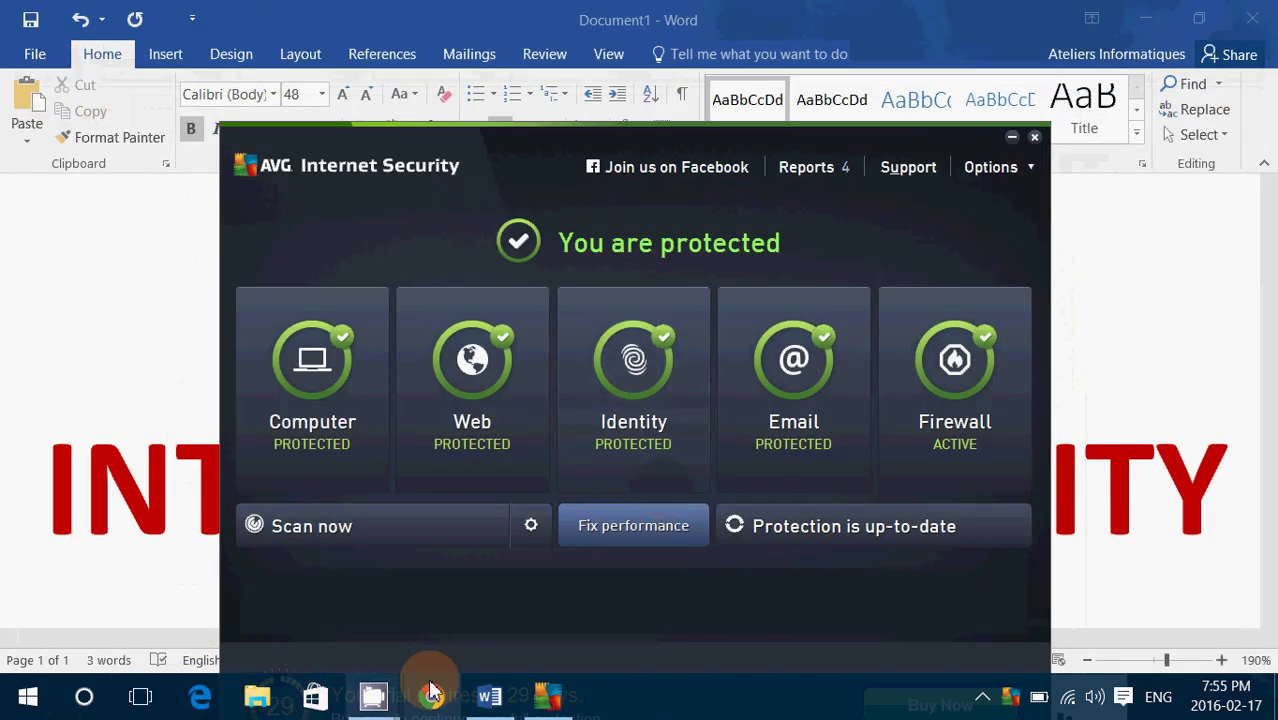
Step: Find and launch Mozilla Firefox to check its start page and toolbar for AVG additions, and close it
{"action": "left_click", "coordinate": [84, 700]}
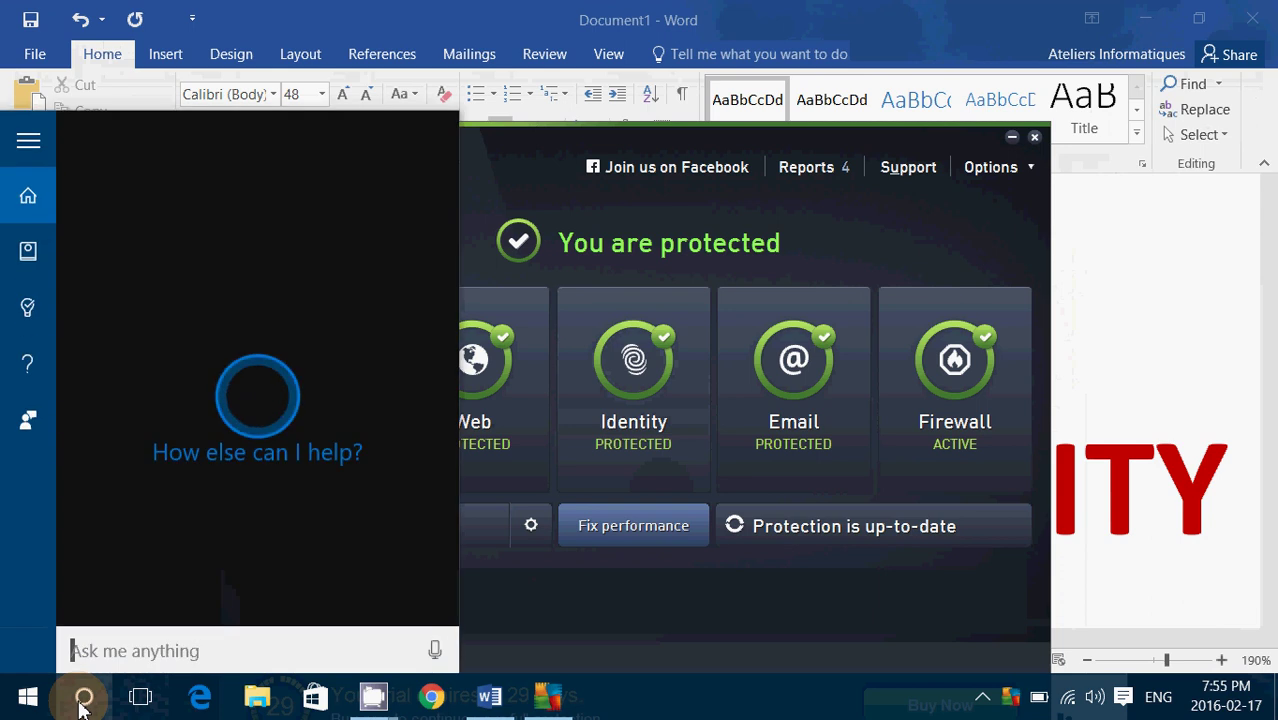
{"action": "type", "text": "fire"}
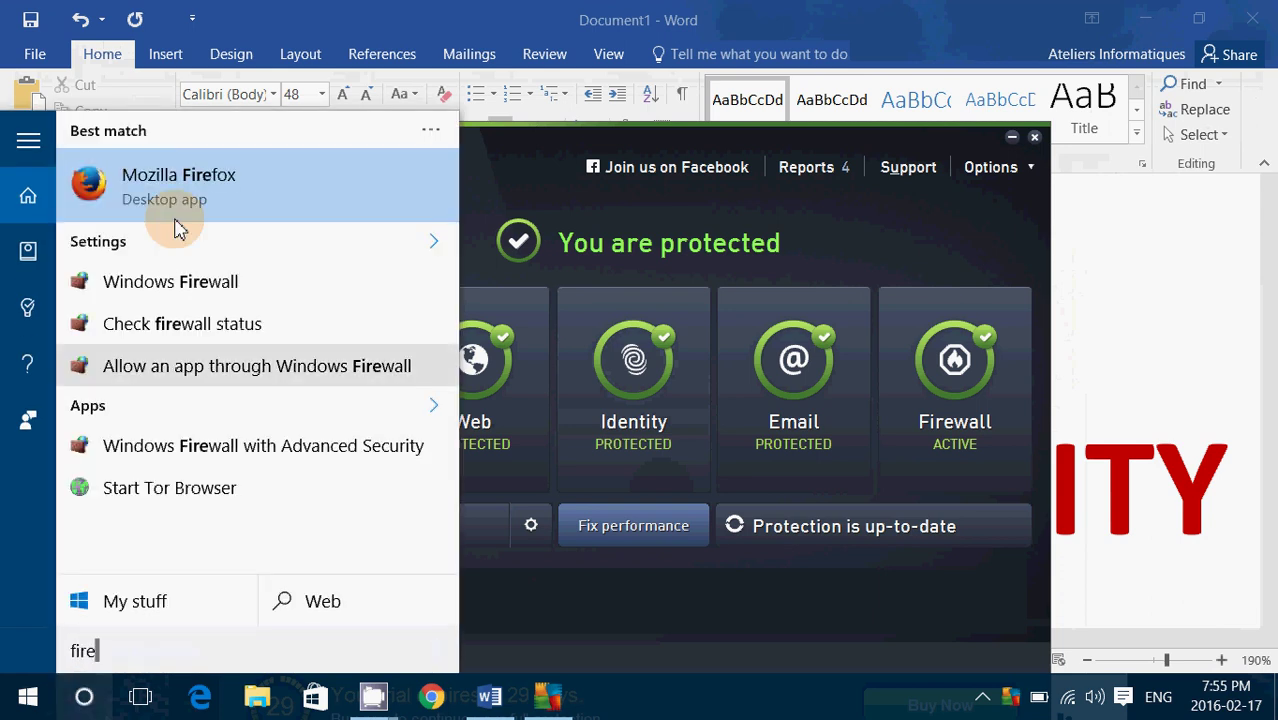
{"action": "left_click", "coordinate": [222, 207]}
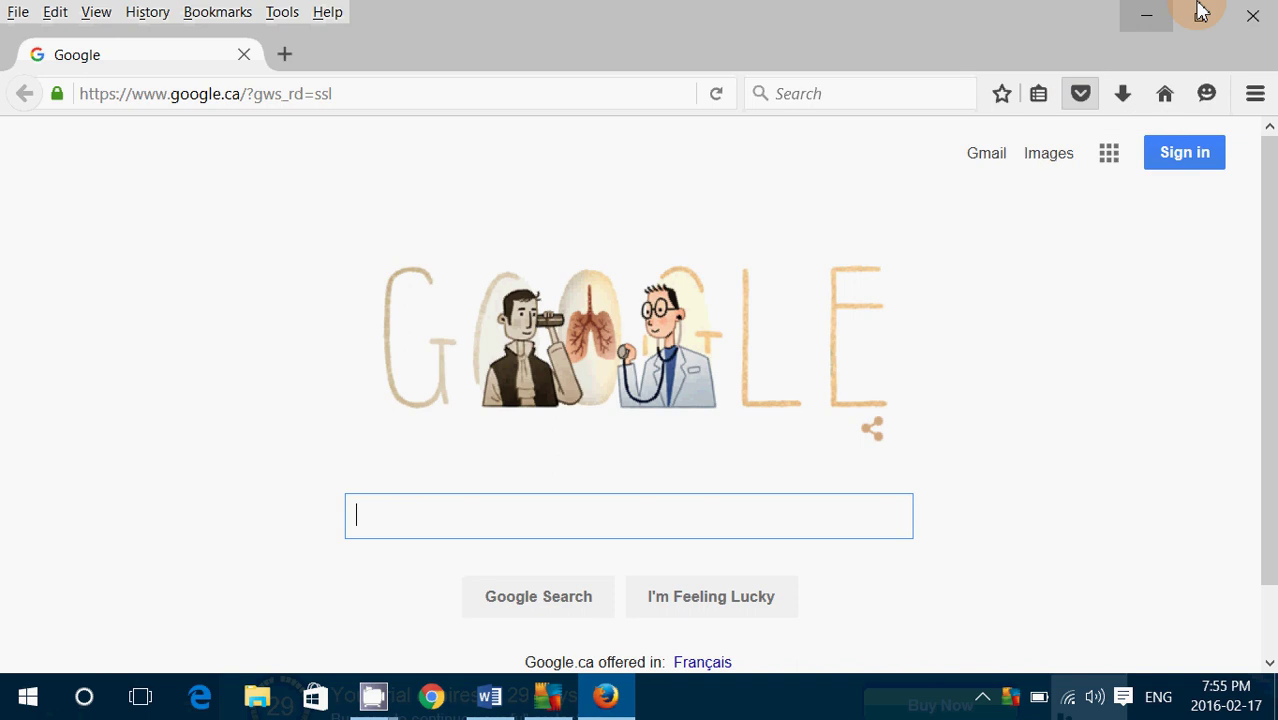
{"action": "left_click", "coordinate": [1252, 15]}
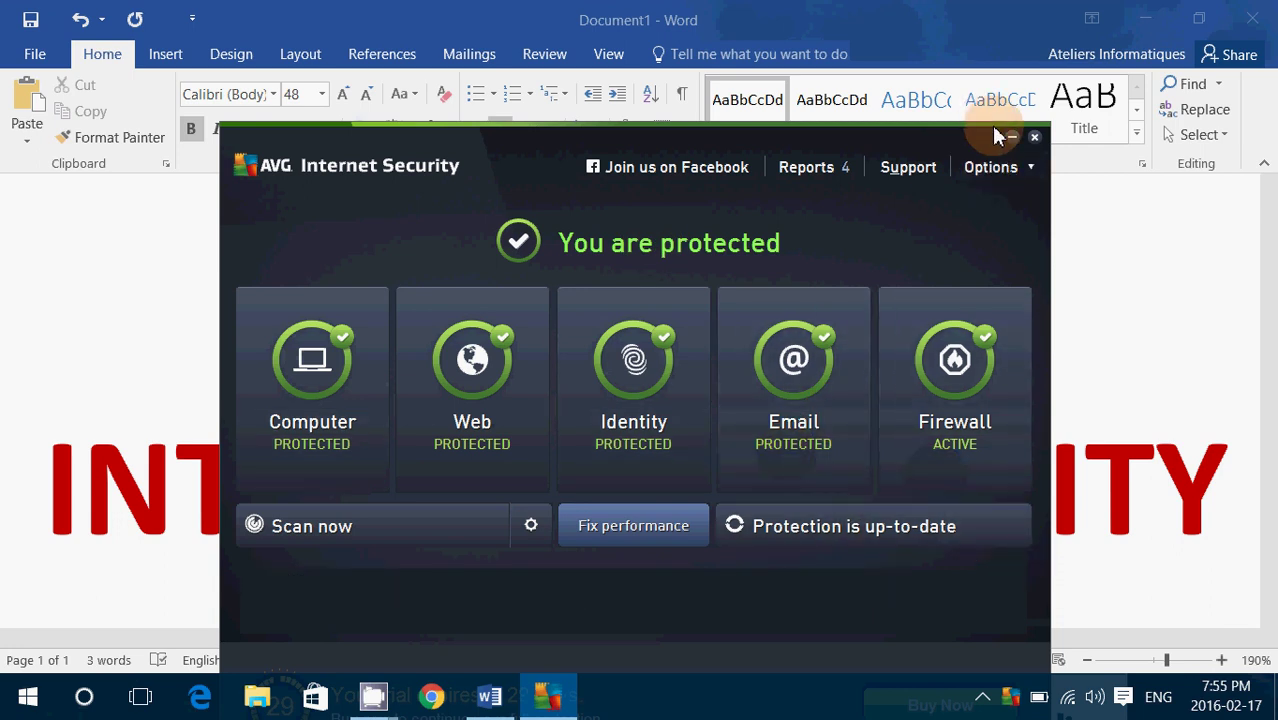
Step: View the Schedules section of AVG's Advanced Settings, and close both the settings and the AVG window
{"action": "left_click", "coordinate": [1010, 176]}
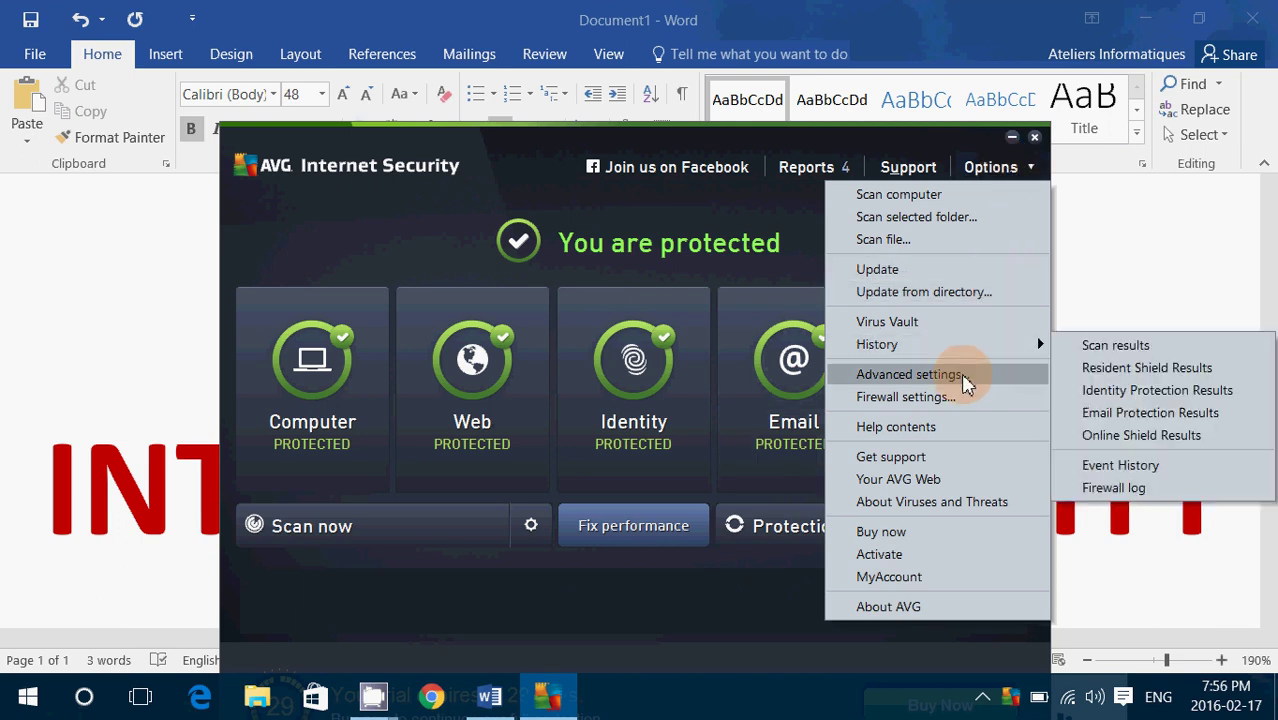
{"action": "left_click", "coordinate": [964, 384]}
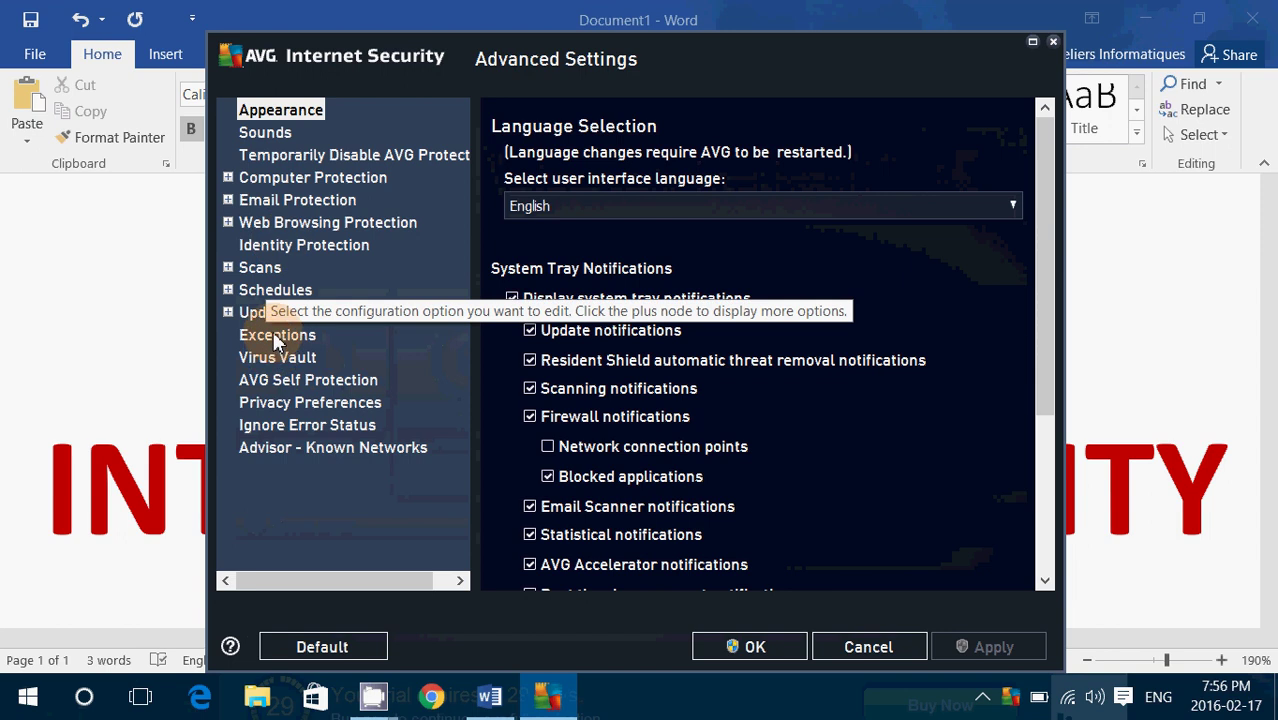
{"action": "left_click", "coordinate": [275, 290]}
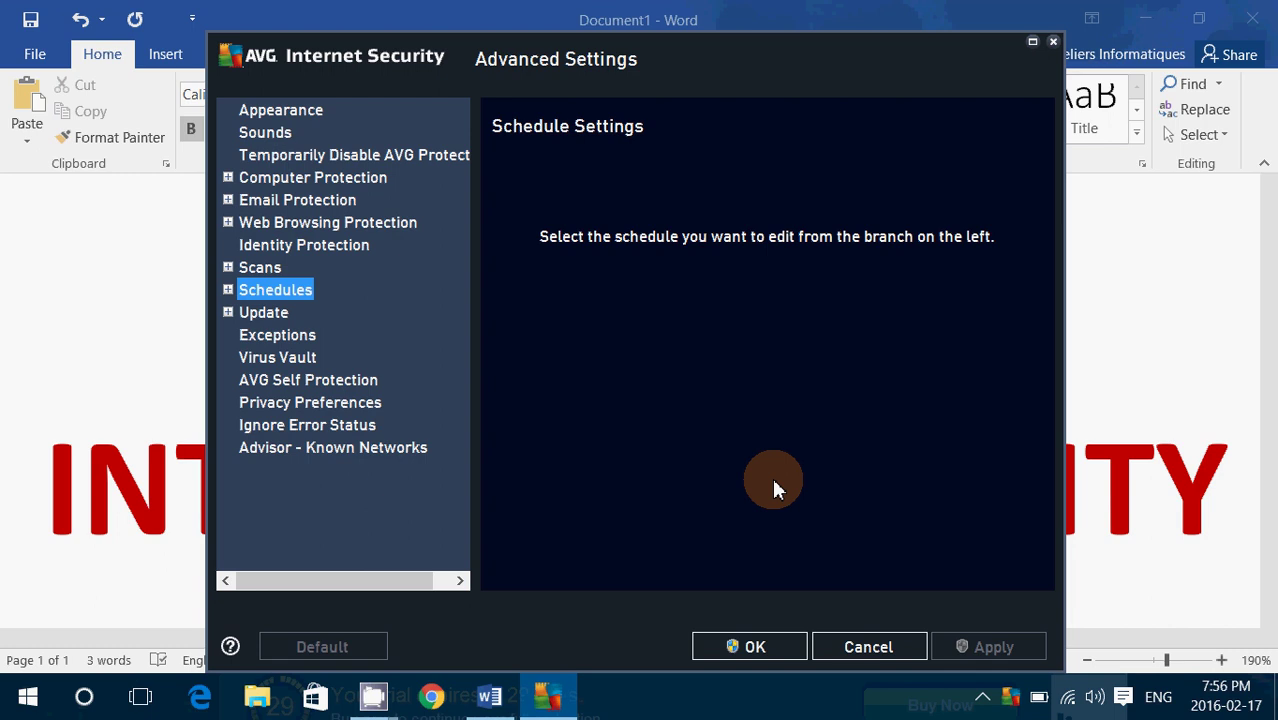
{"action": "left_click", "coordinate": [1053, 42]}
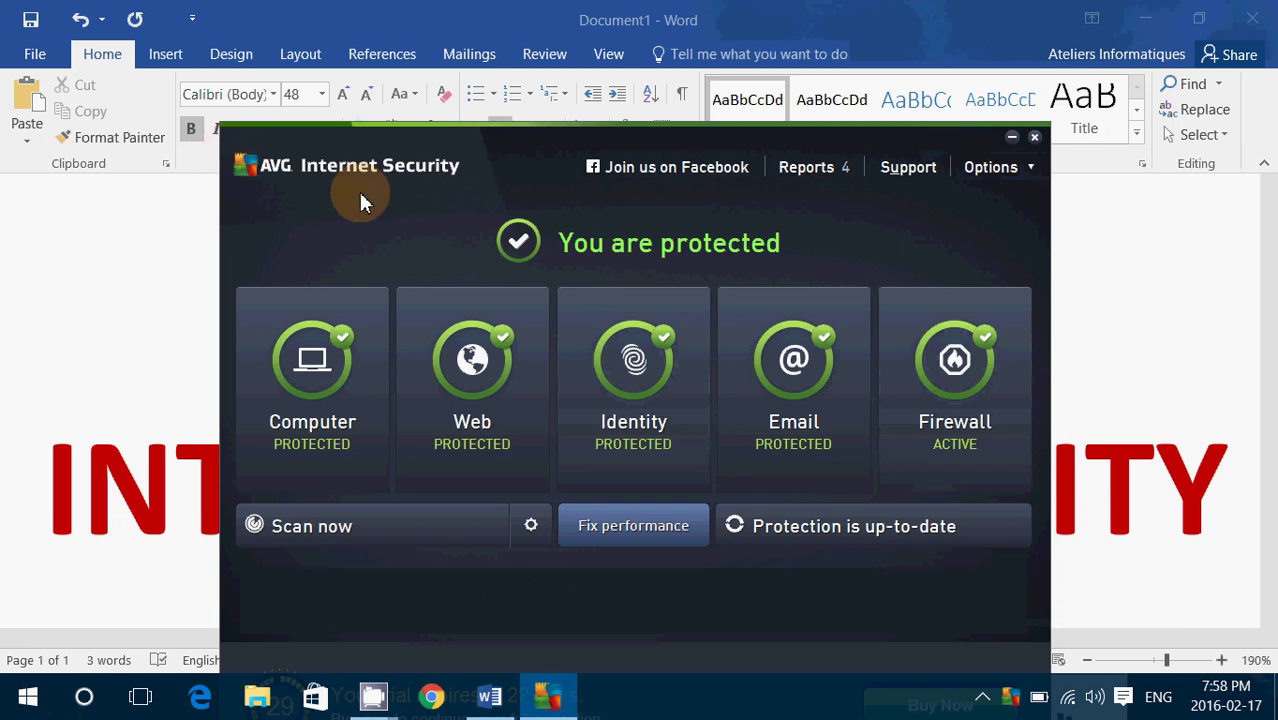
{"action": "left_click", "coordinate": [1035, 140]}
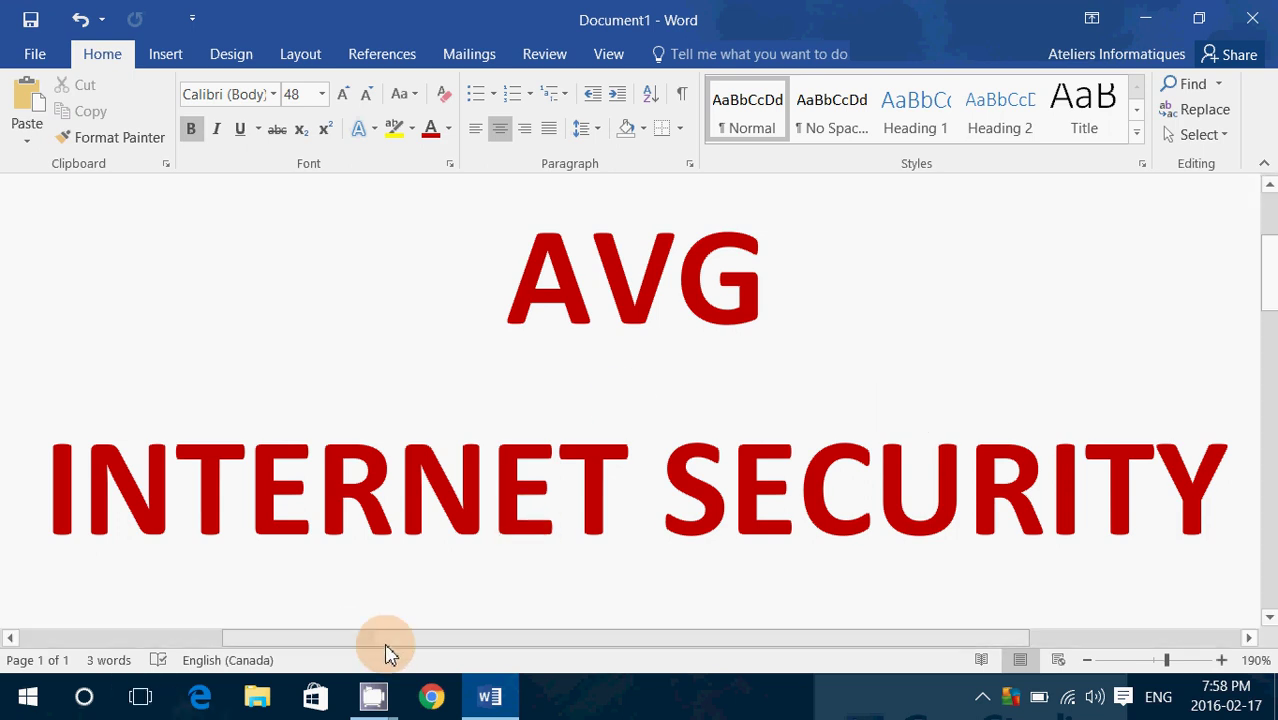
{"action": "mouse_move", "coordinate": [375, 697]}
{"action": "left_click", "coordinate": [285, 622]}
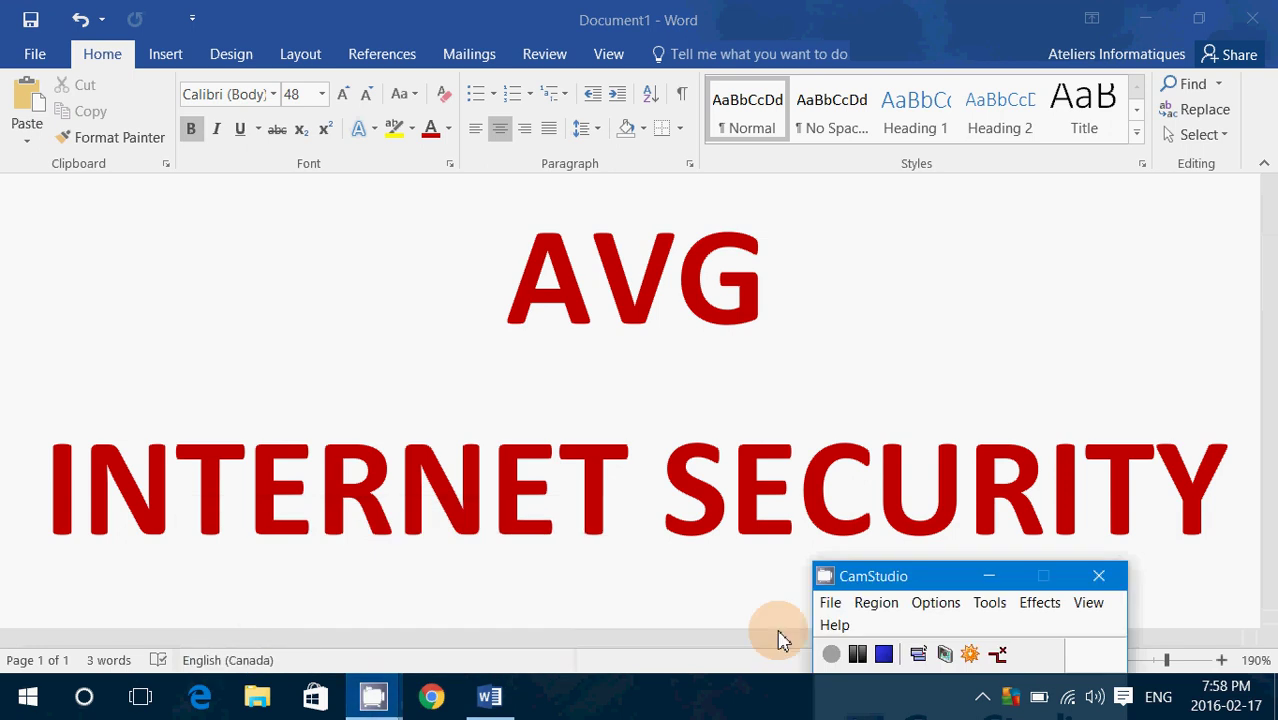